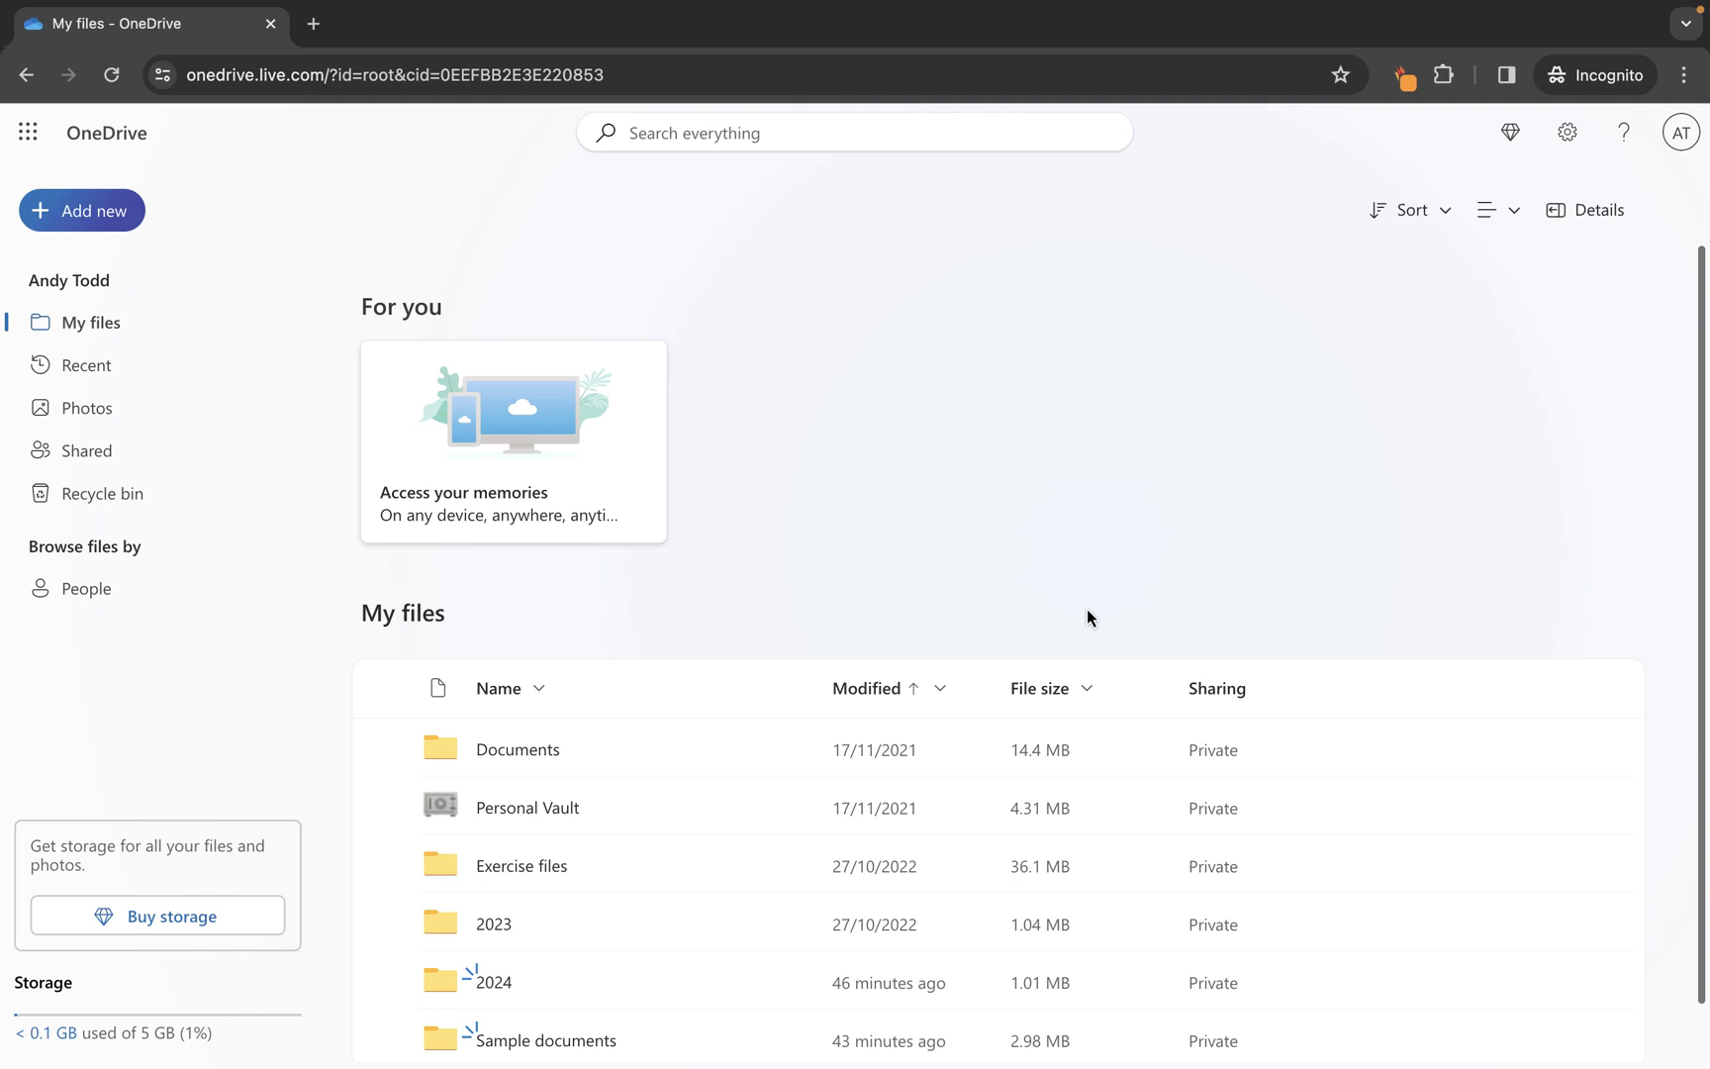
{"action": "left_click", "coordinate": [116, 496]}
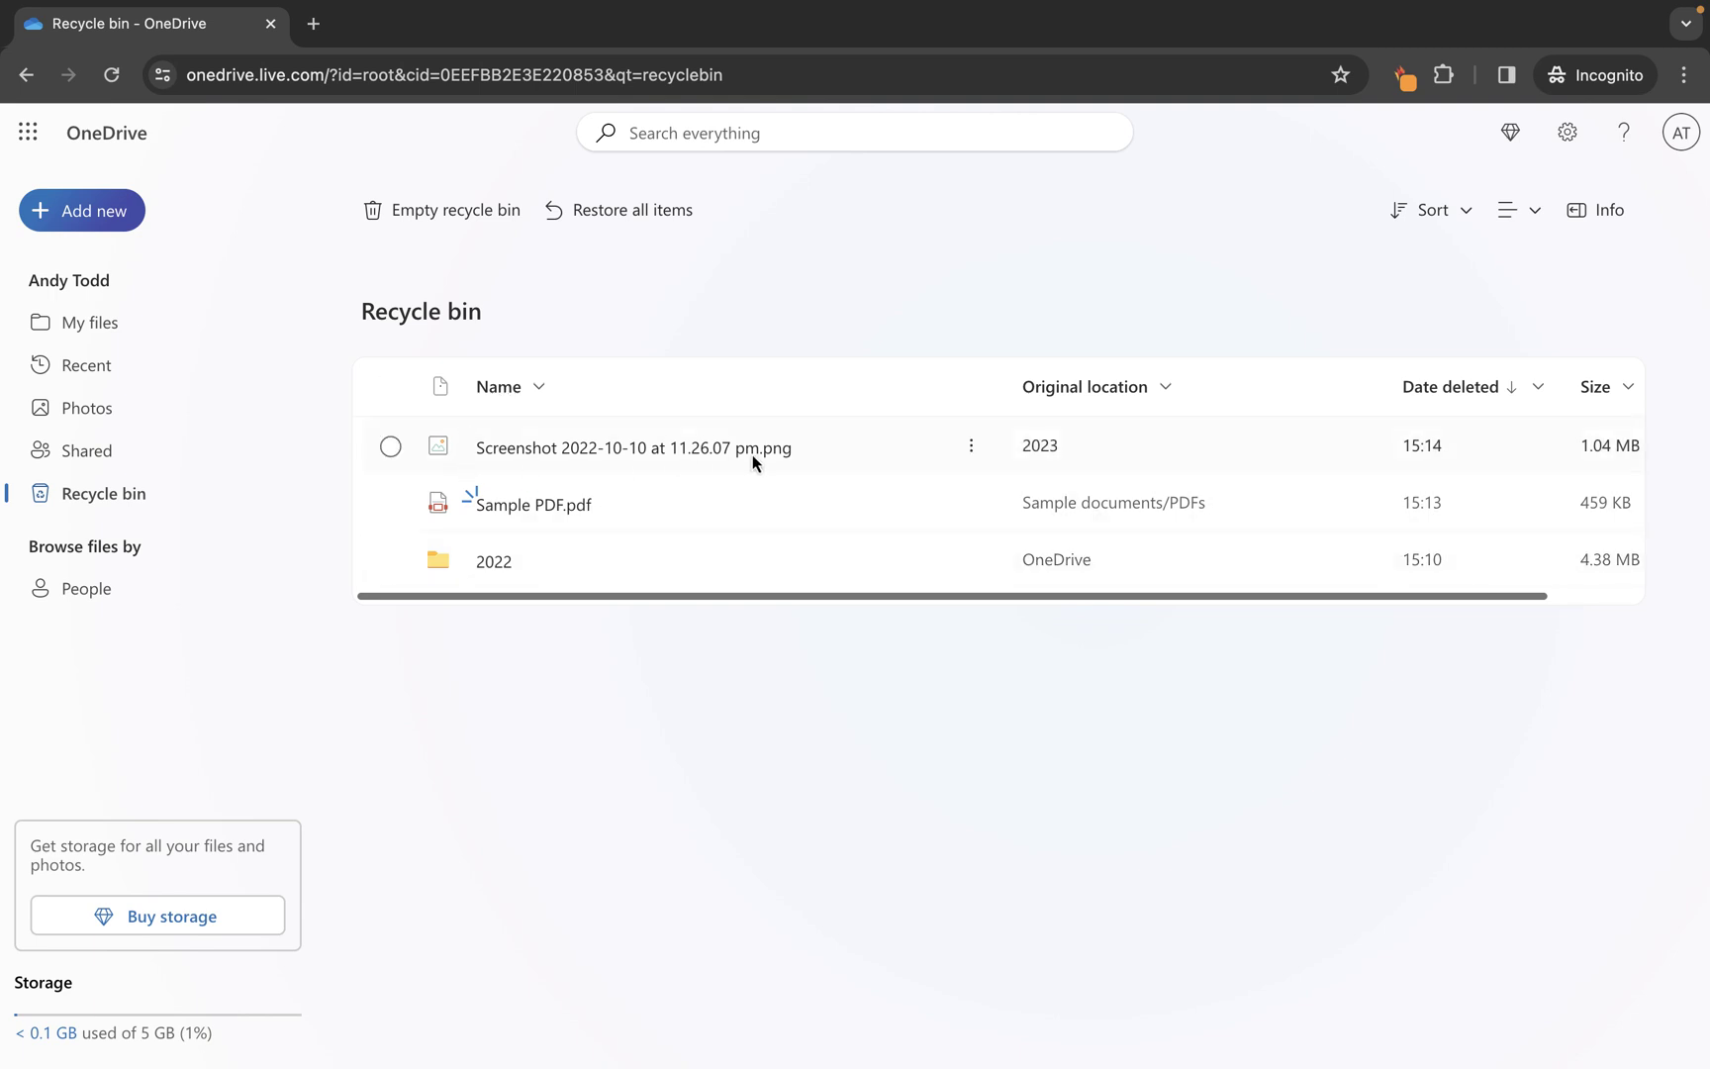
{"action": "left_click", "coordinate": [552, 447]}
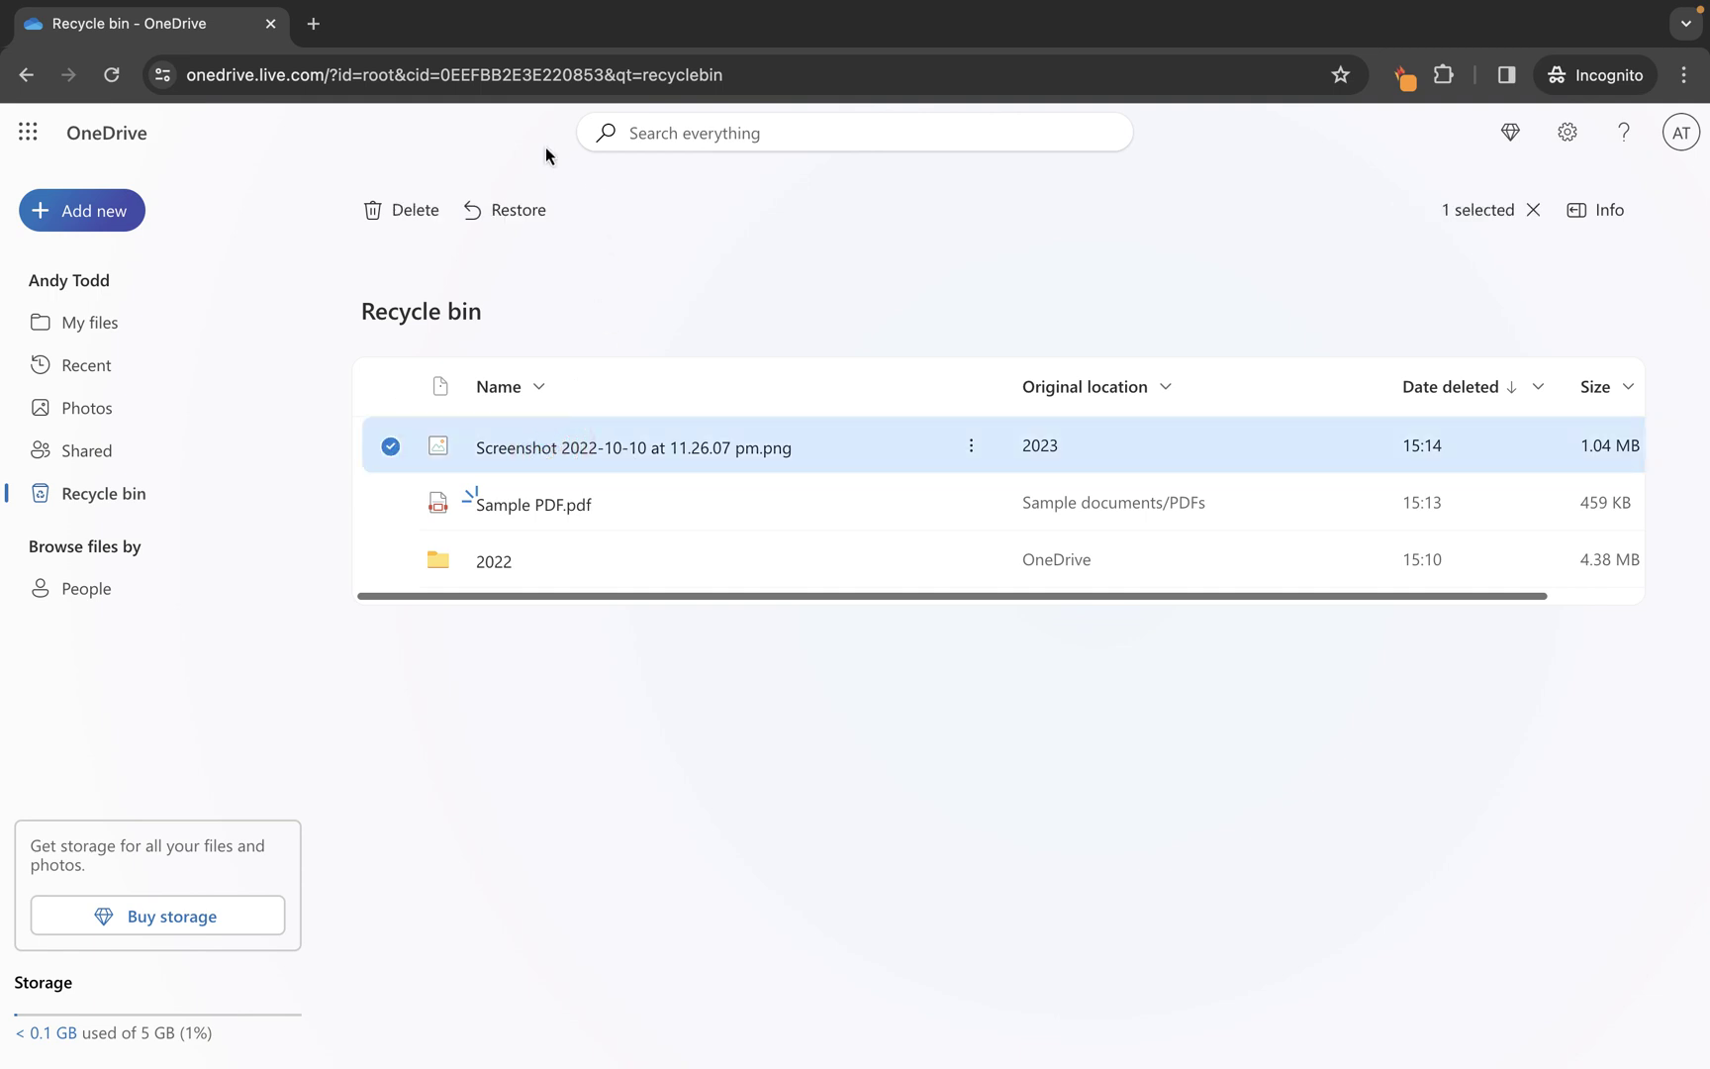
{"action": "right_click", "coordinate": [653, 447]}
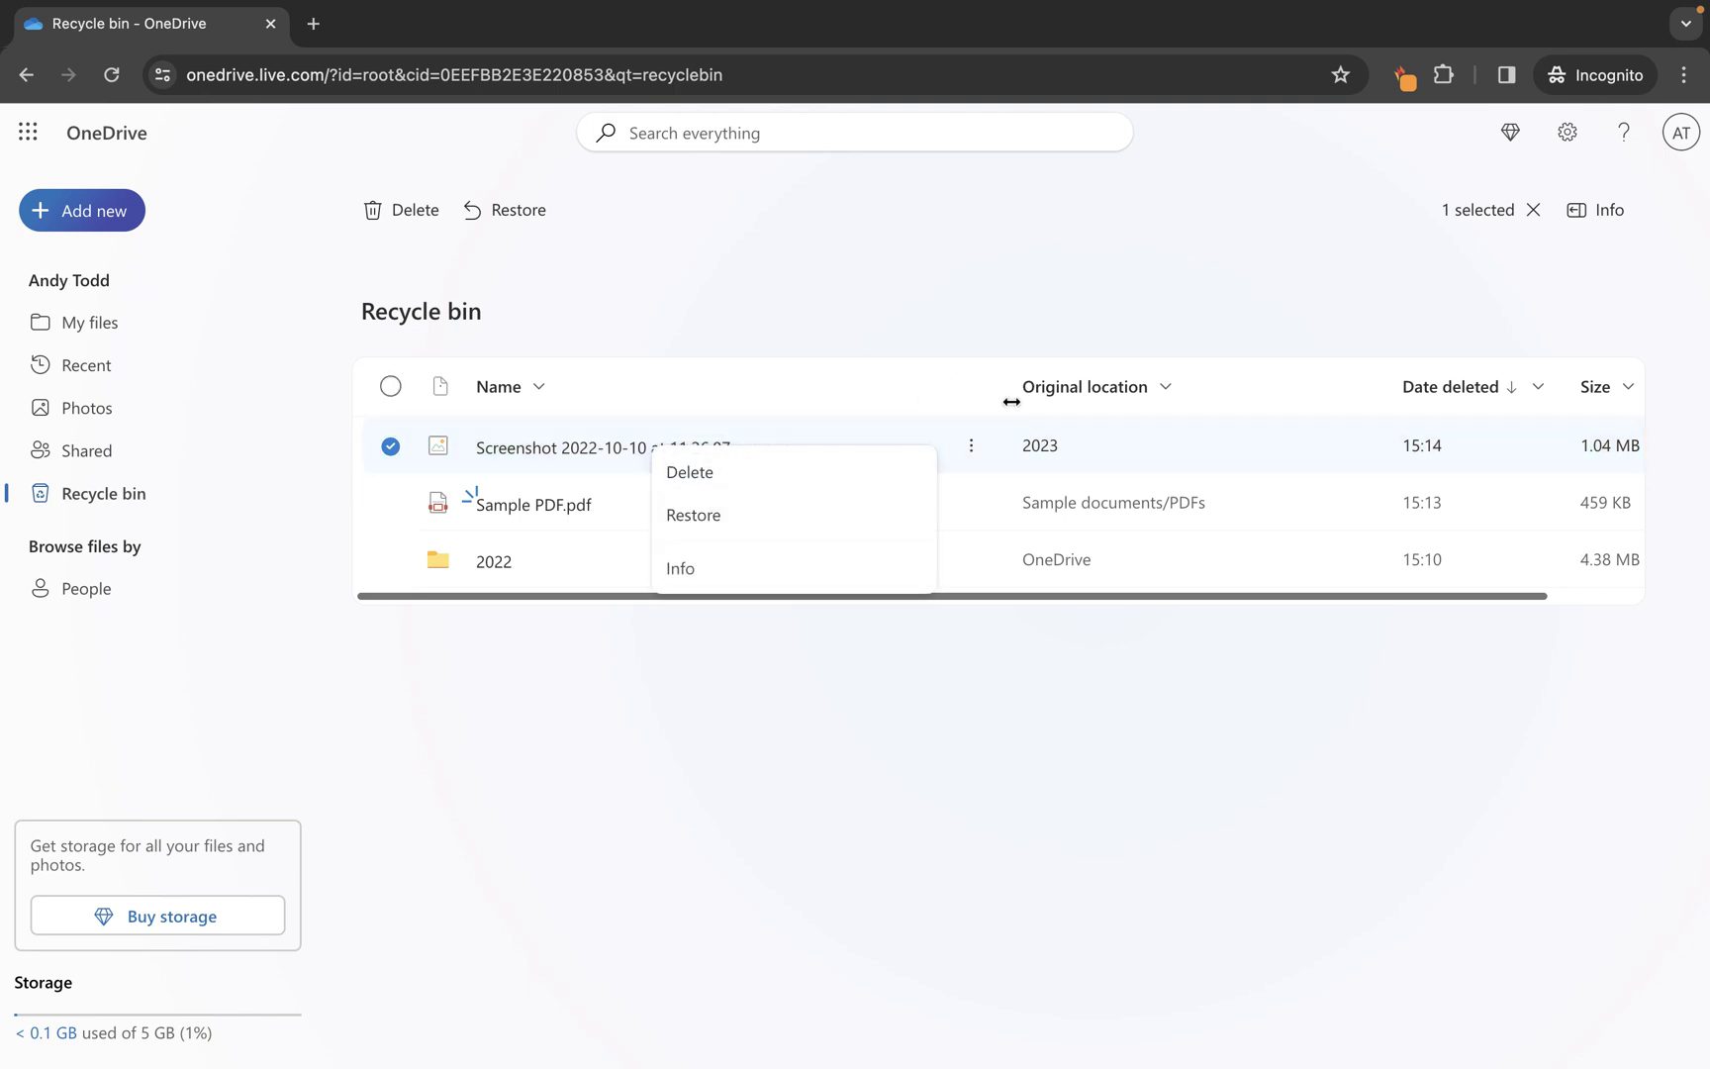
{"action": "left_click", "coordinate": [977, 448]}
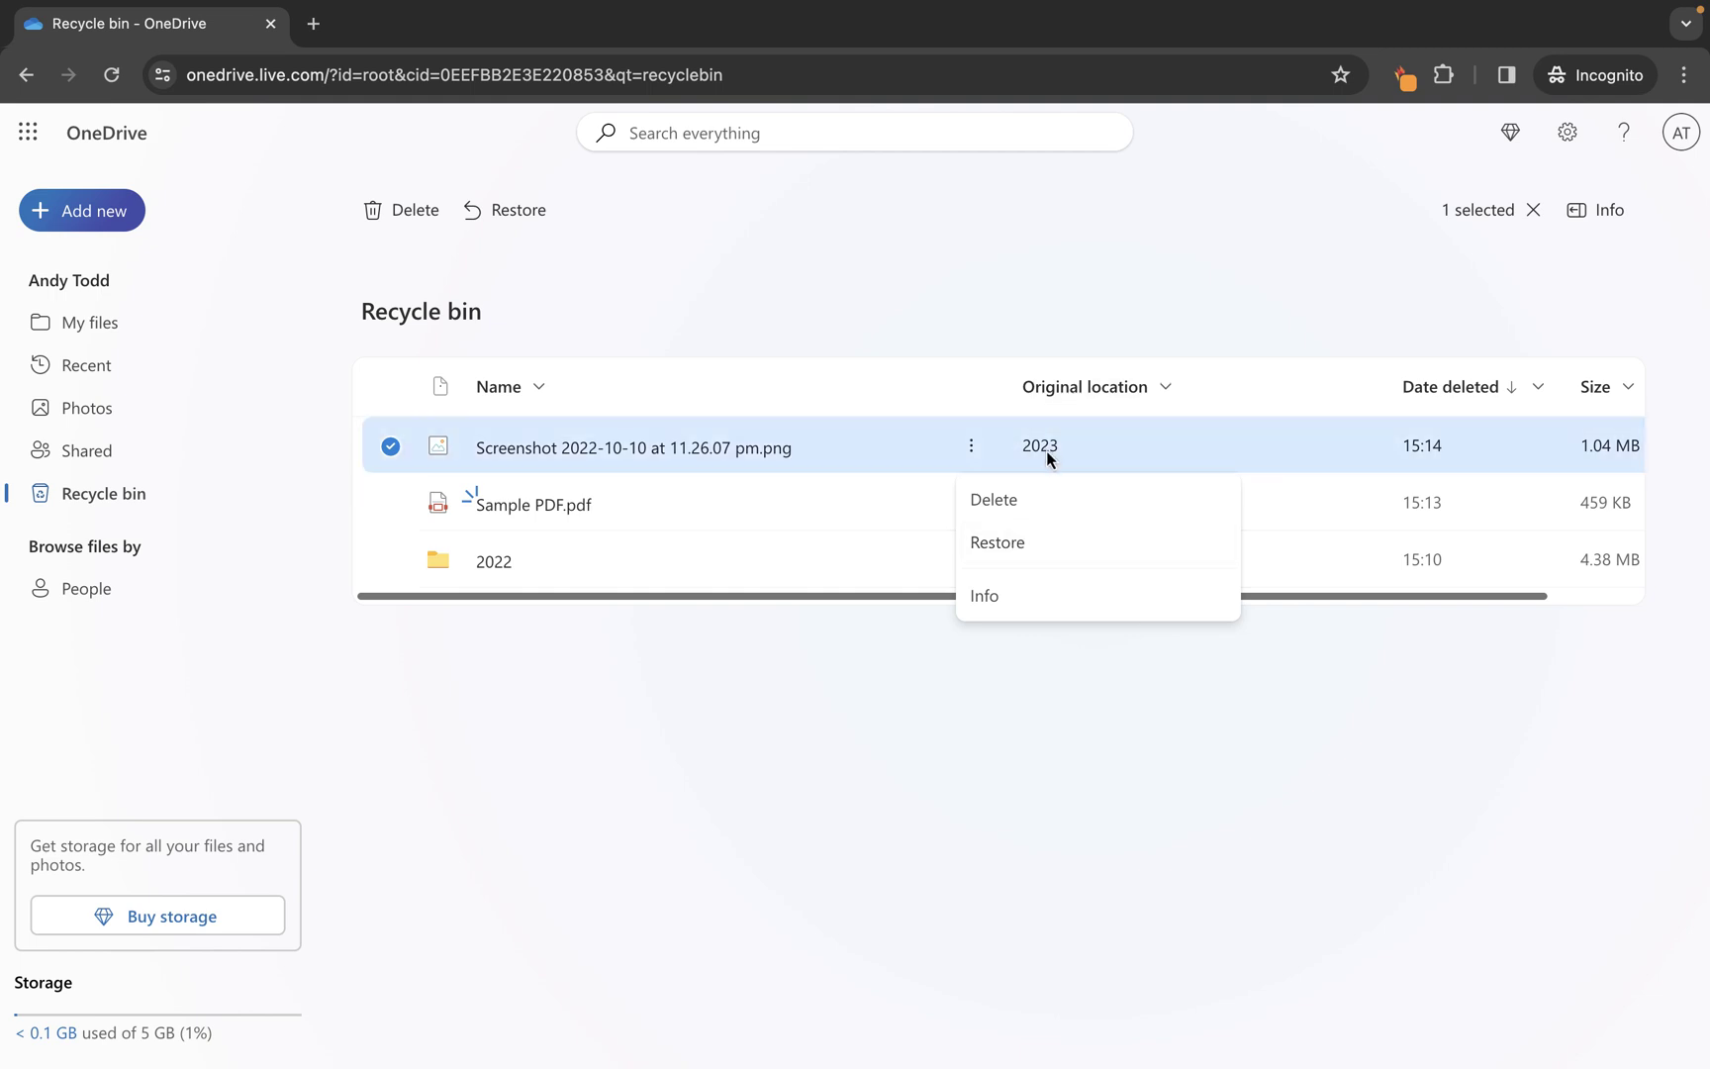
{"action": "left_click", "coordinate": [829, 297]}
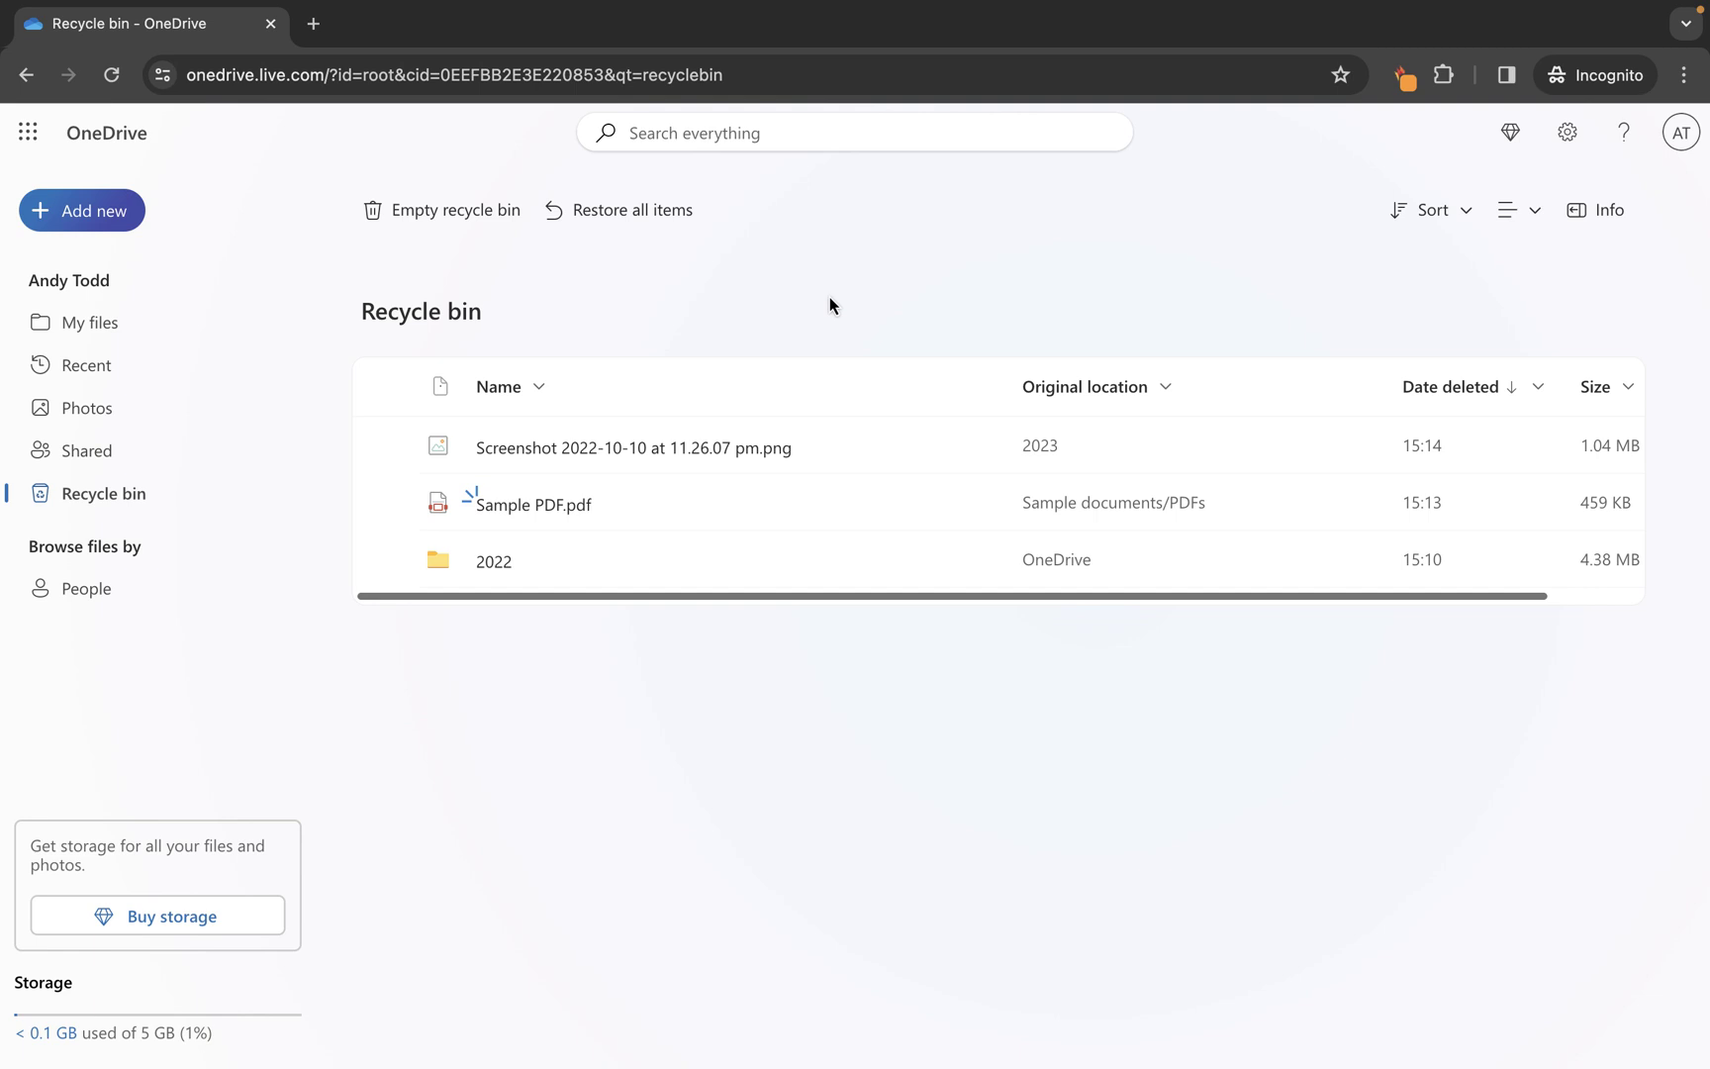
{"action": "right_click", "coordinate": [807, 446]}
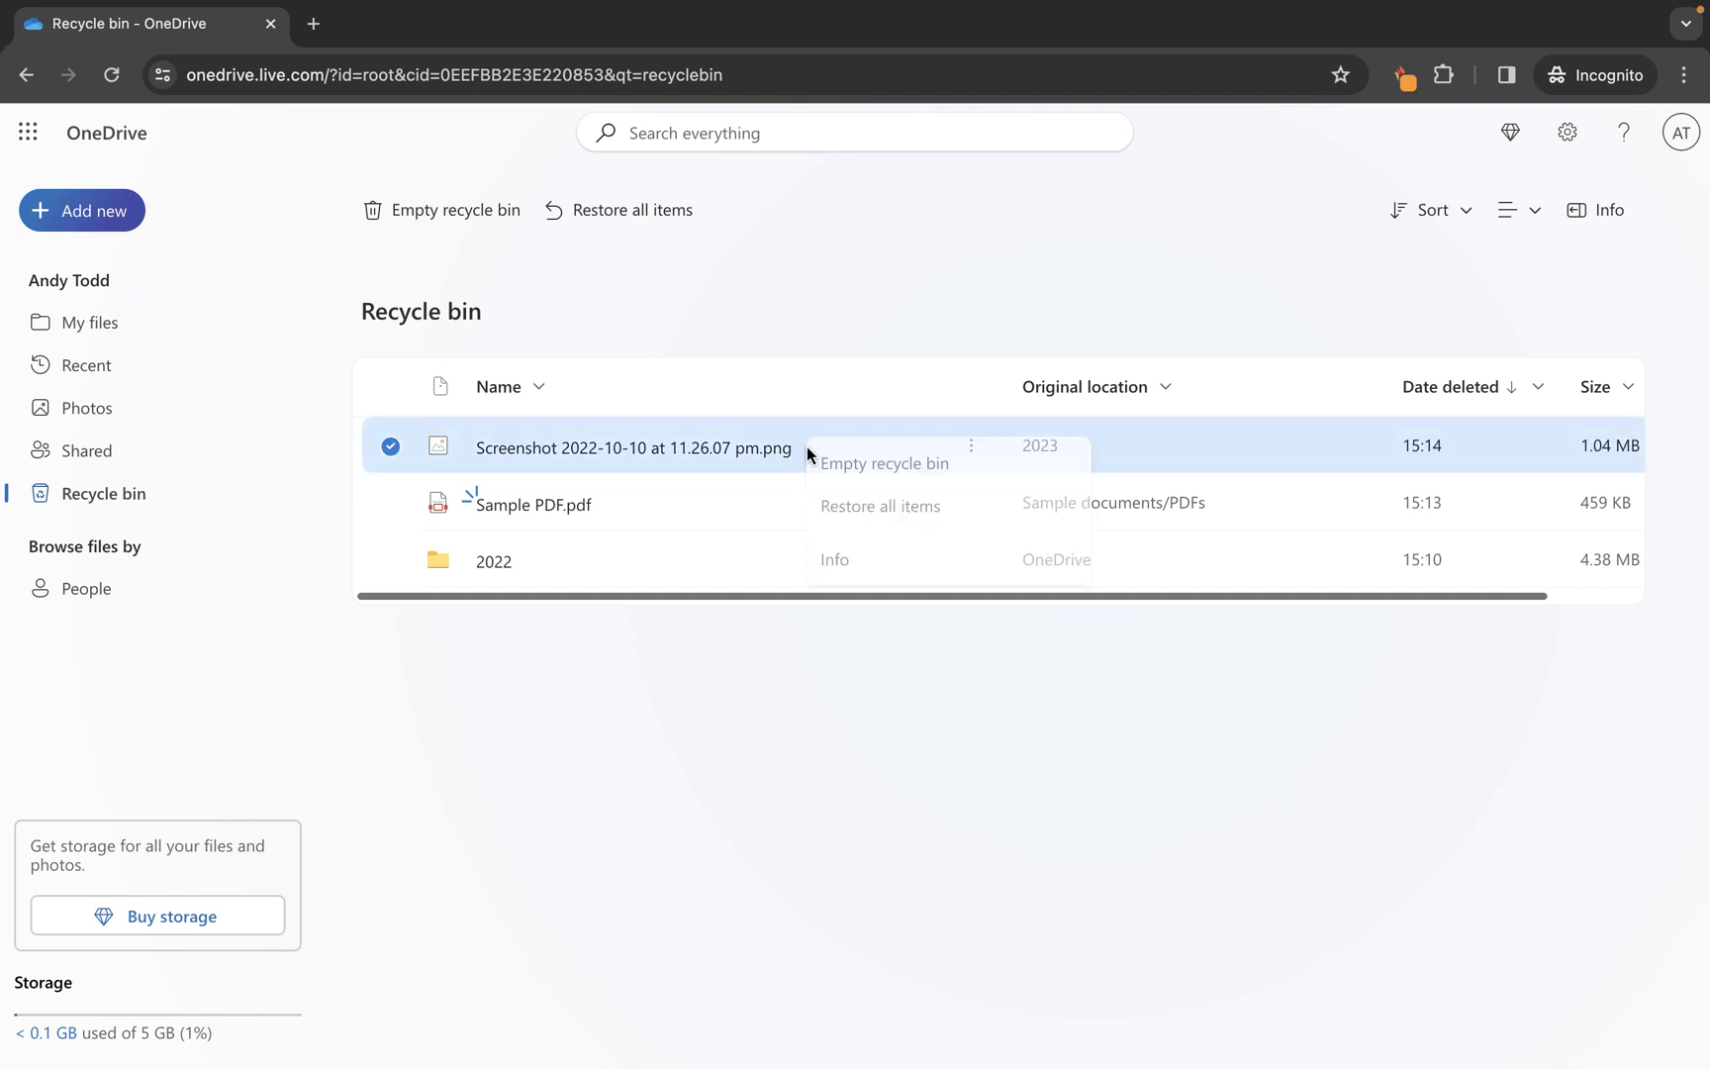
{"action": "left_click", "coordinate": [821, 264]}
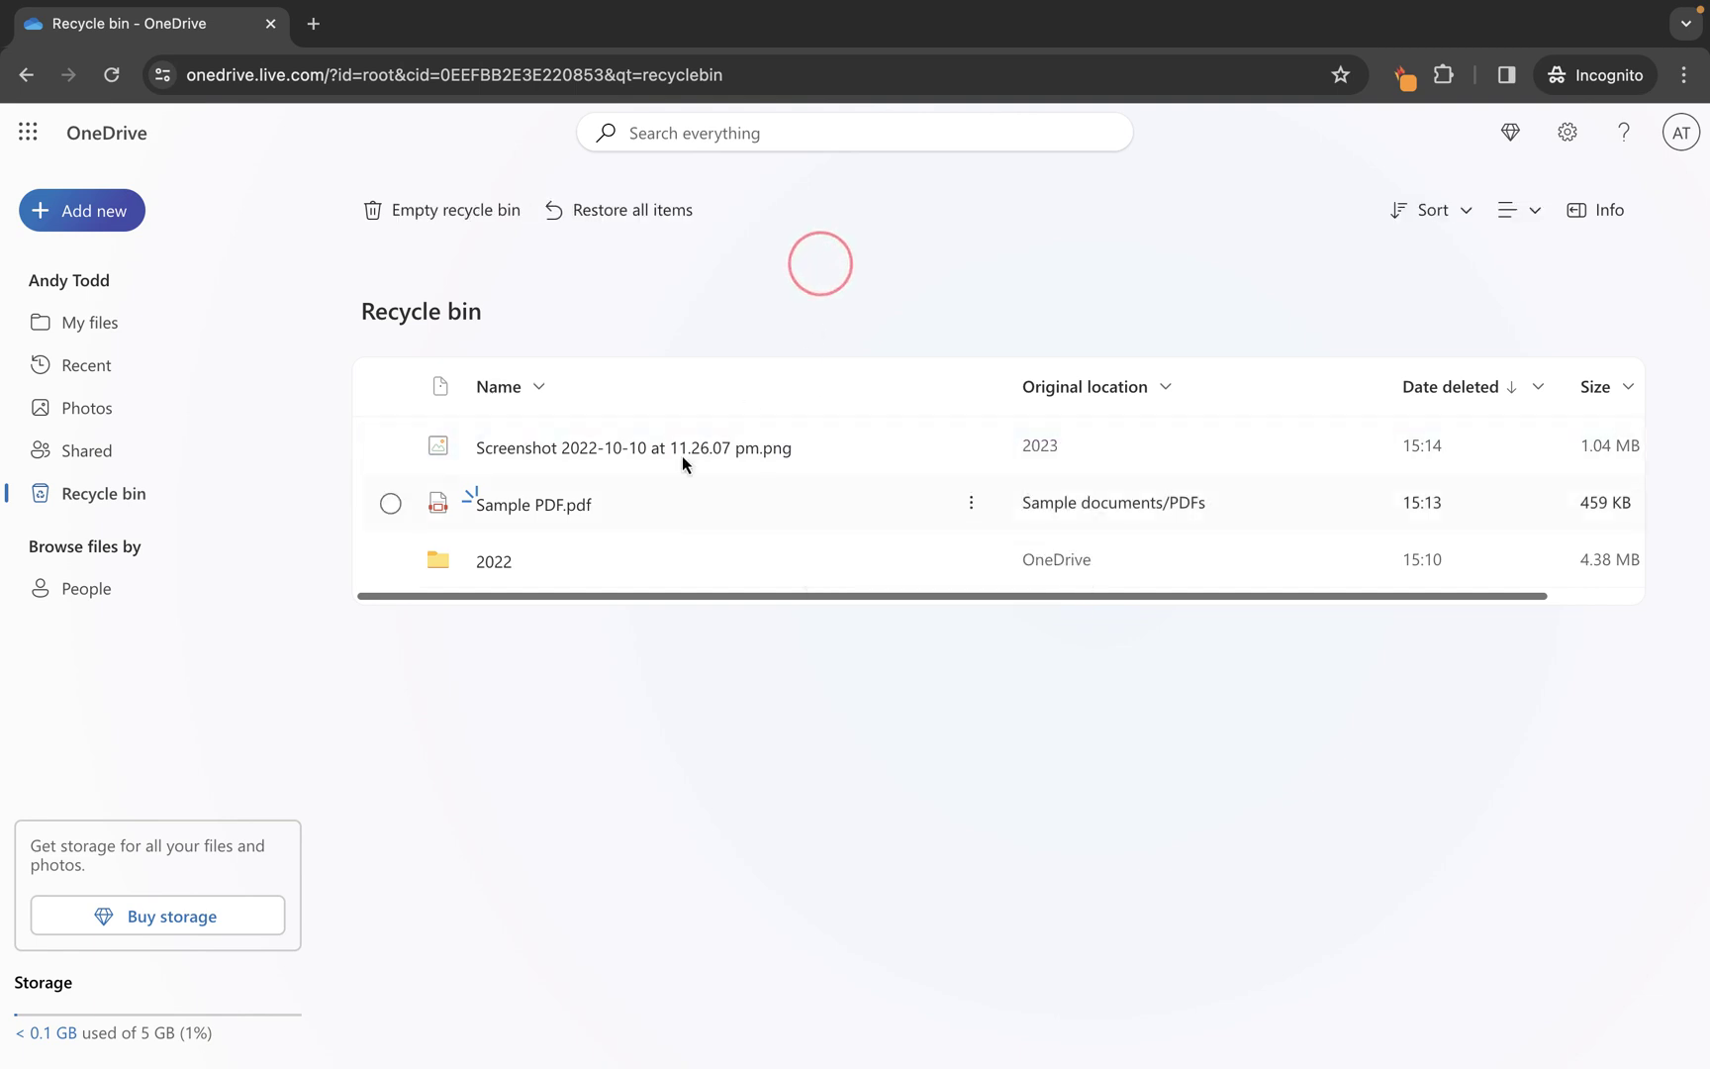
{"action": "right_click", "coordinate": [744, 494]}
{"action": "left_click", "coordinate": [836, 242]}
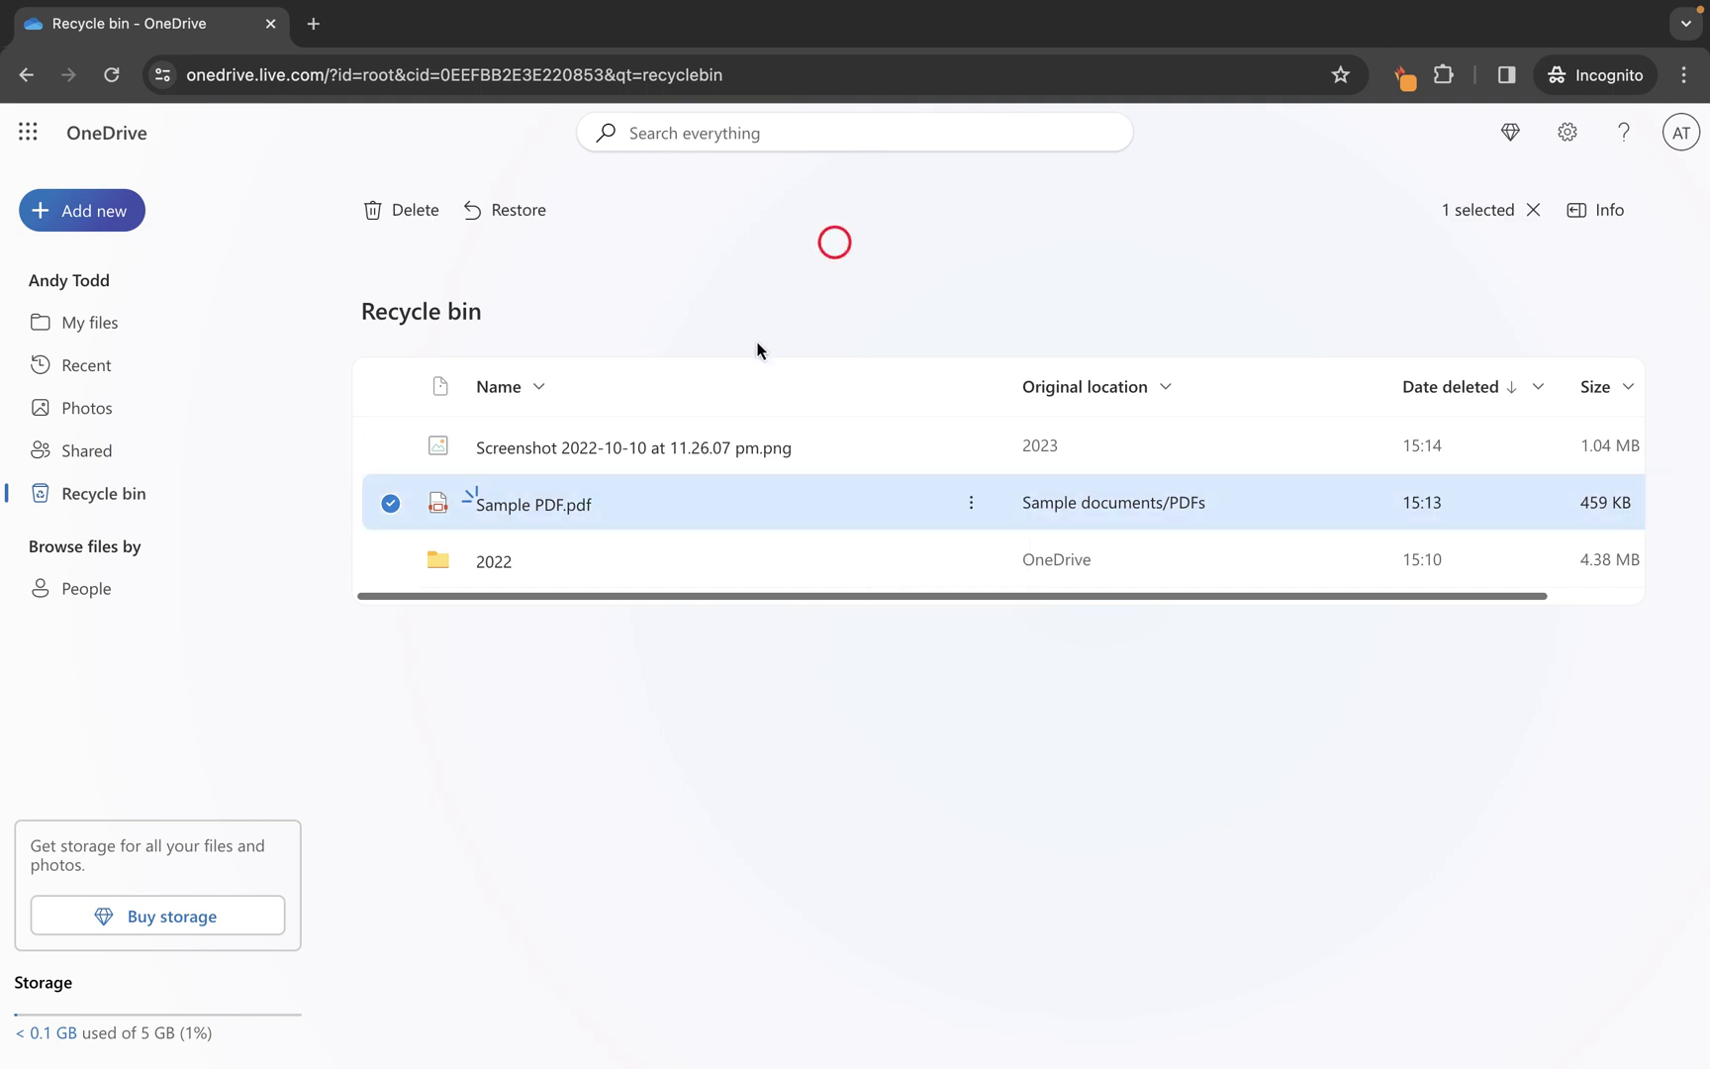
{"action": "left_click", "coordinate": [391, 446]}
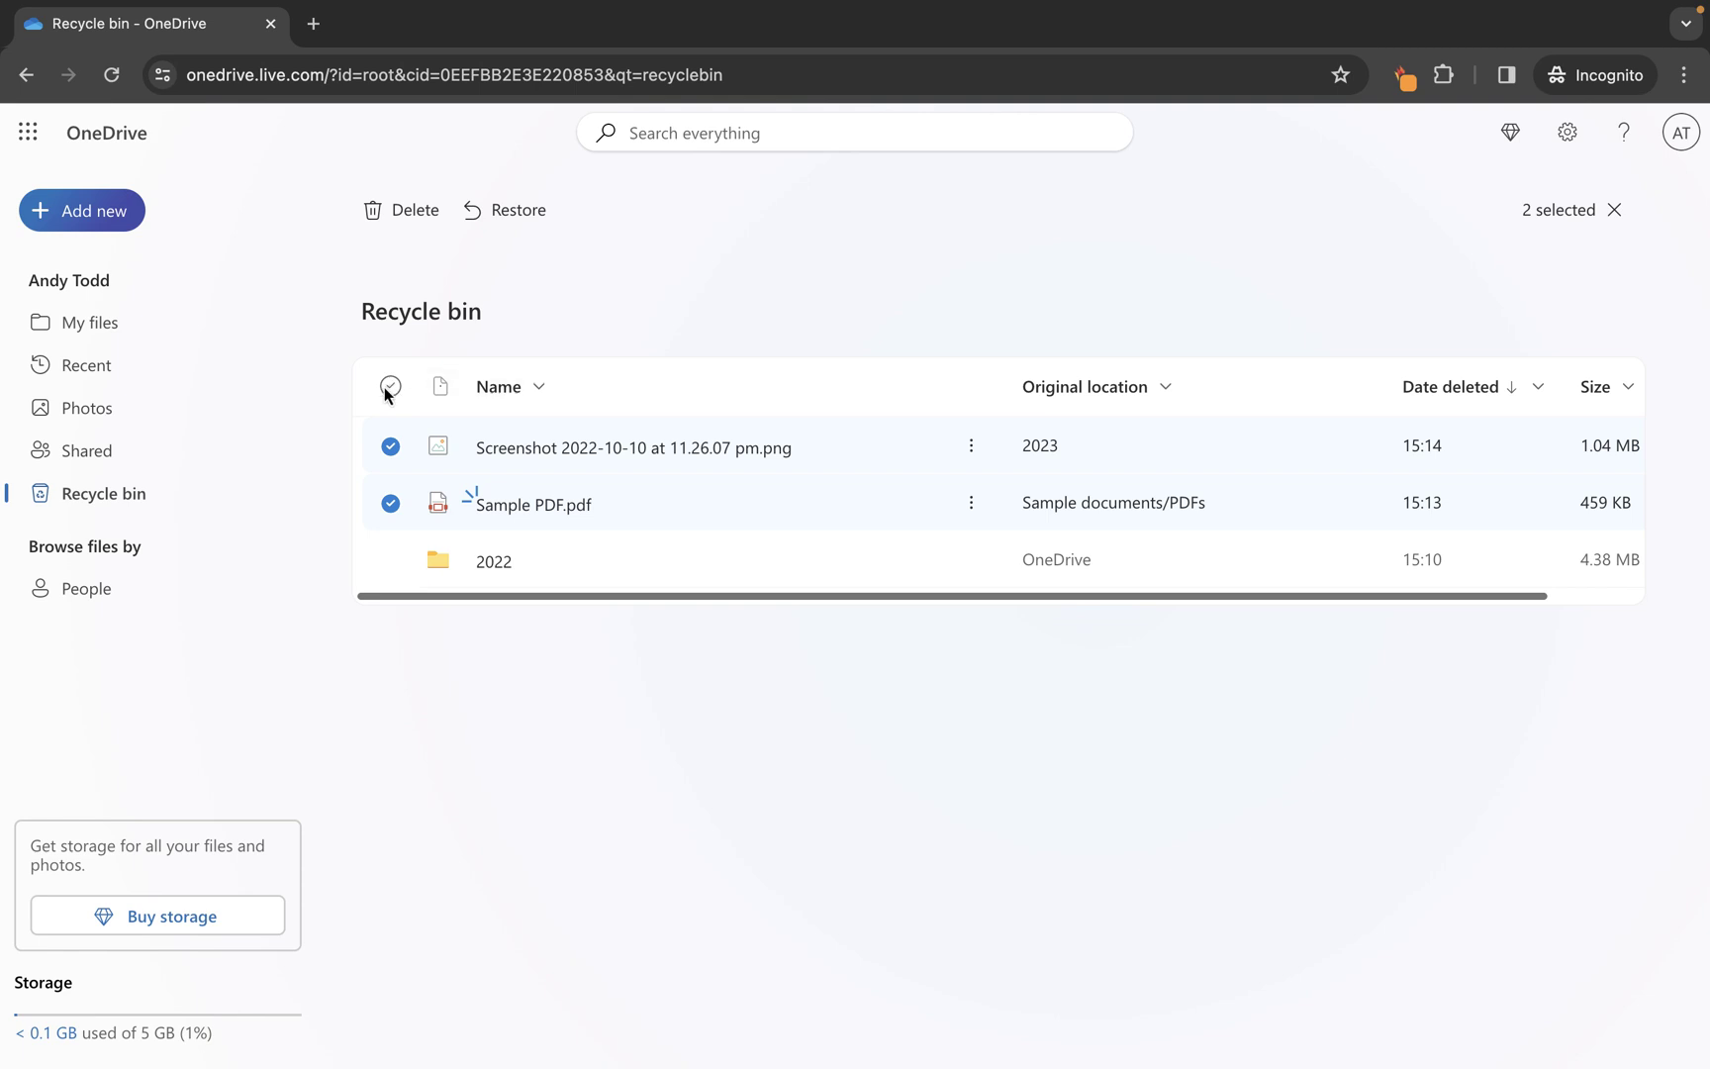
{"action": "left_click", "coordinate": [390, 386]}
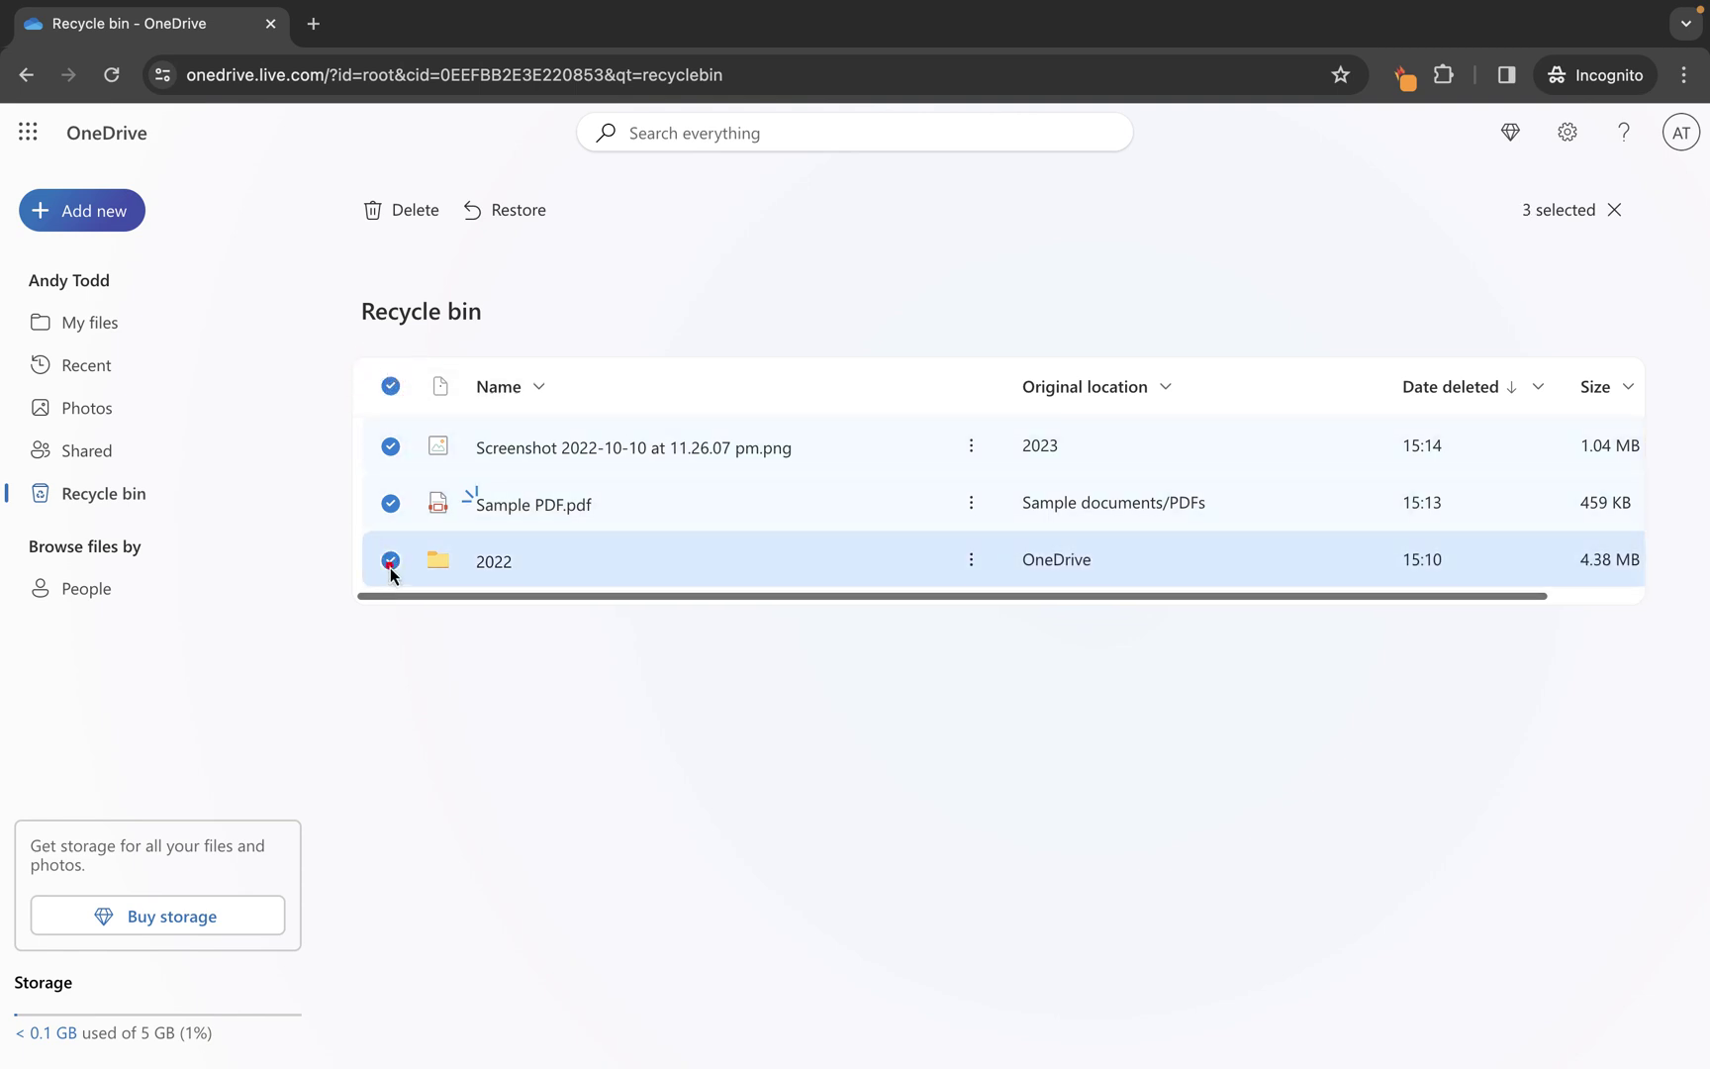
{"action": "left_click", "coordinate": [391, 571]}
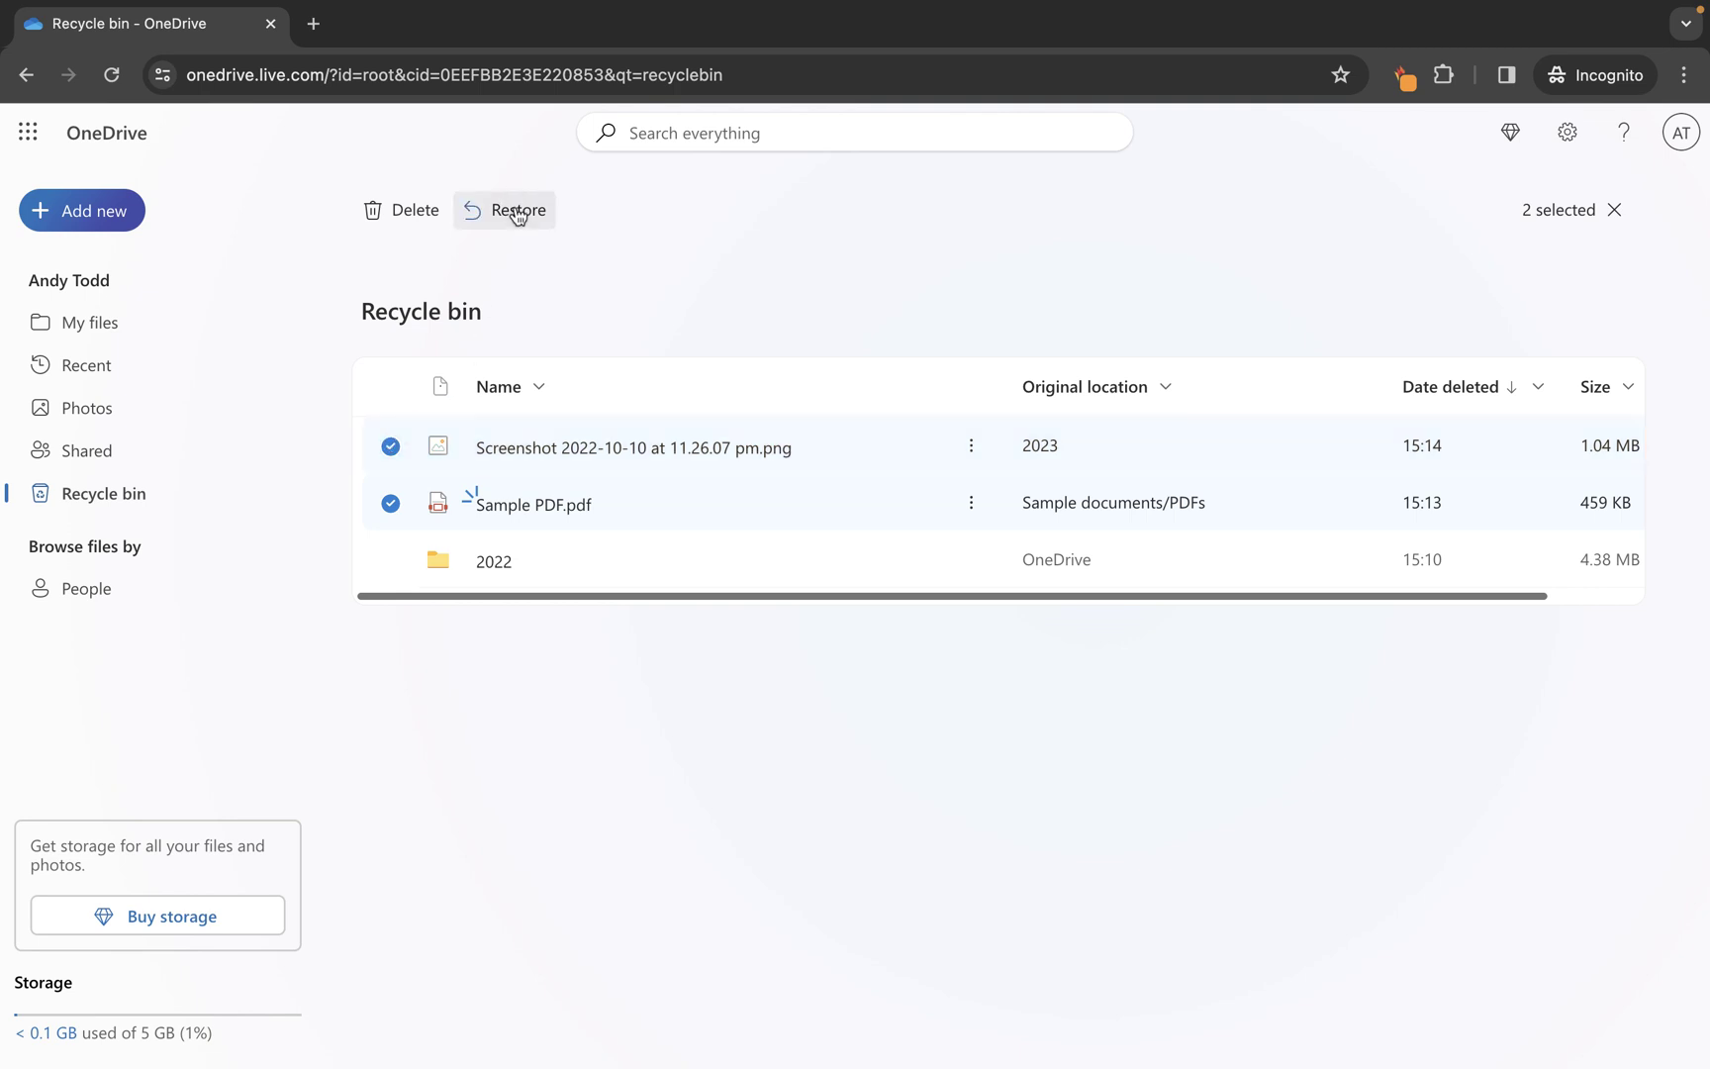
{"action": "left_click", "coordinate": [562, 679]}
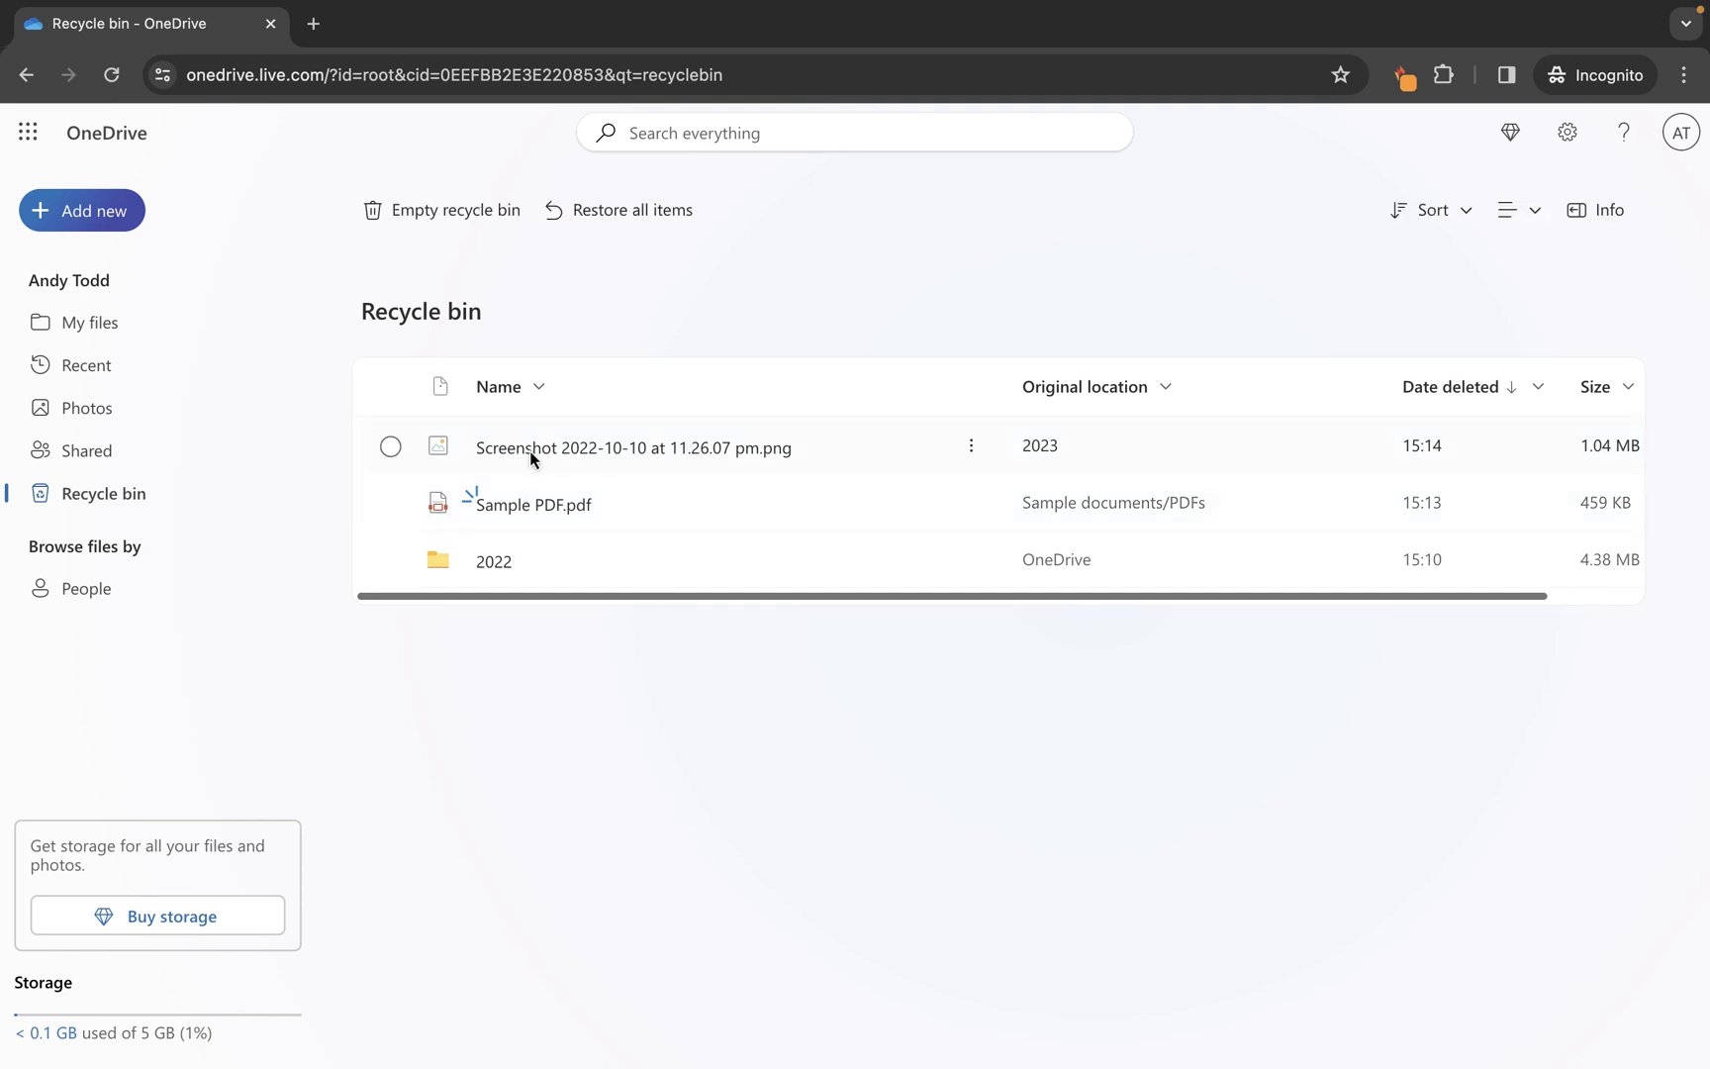
Step: Restore the 10/10/2022 screenshot and confirm it reappears in My files > 2023 after reloading
{"action": "right_click", "coordinate": [669, 449]}
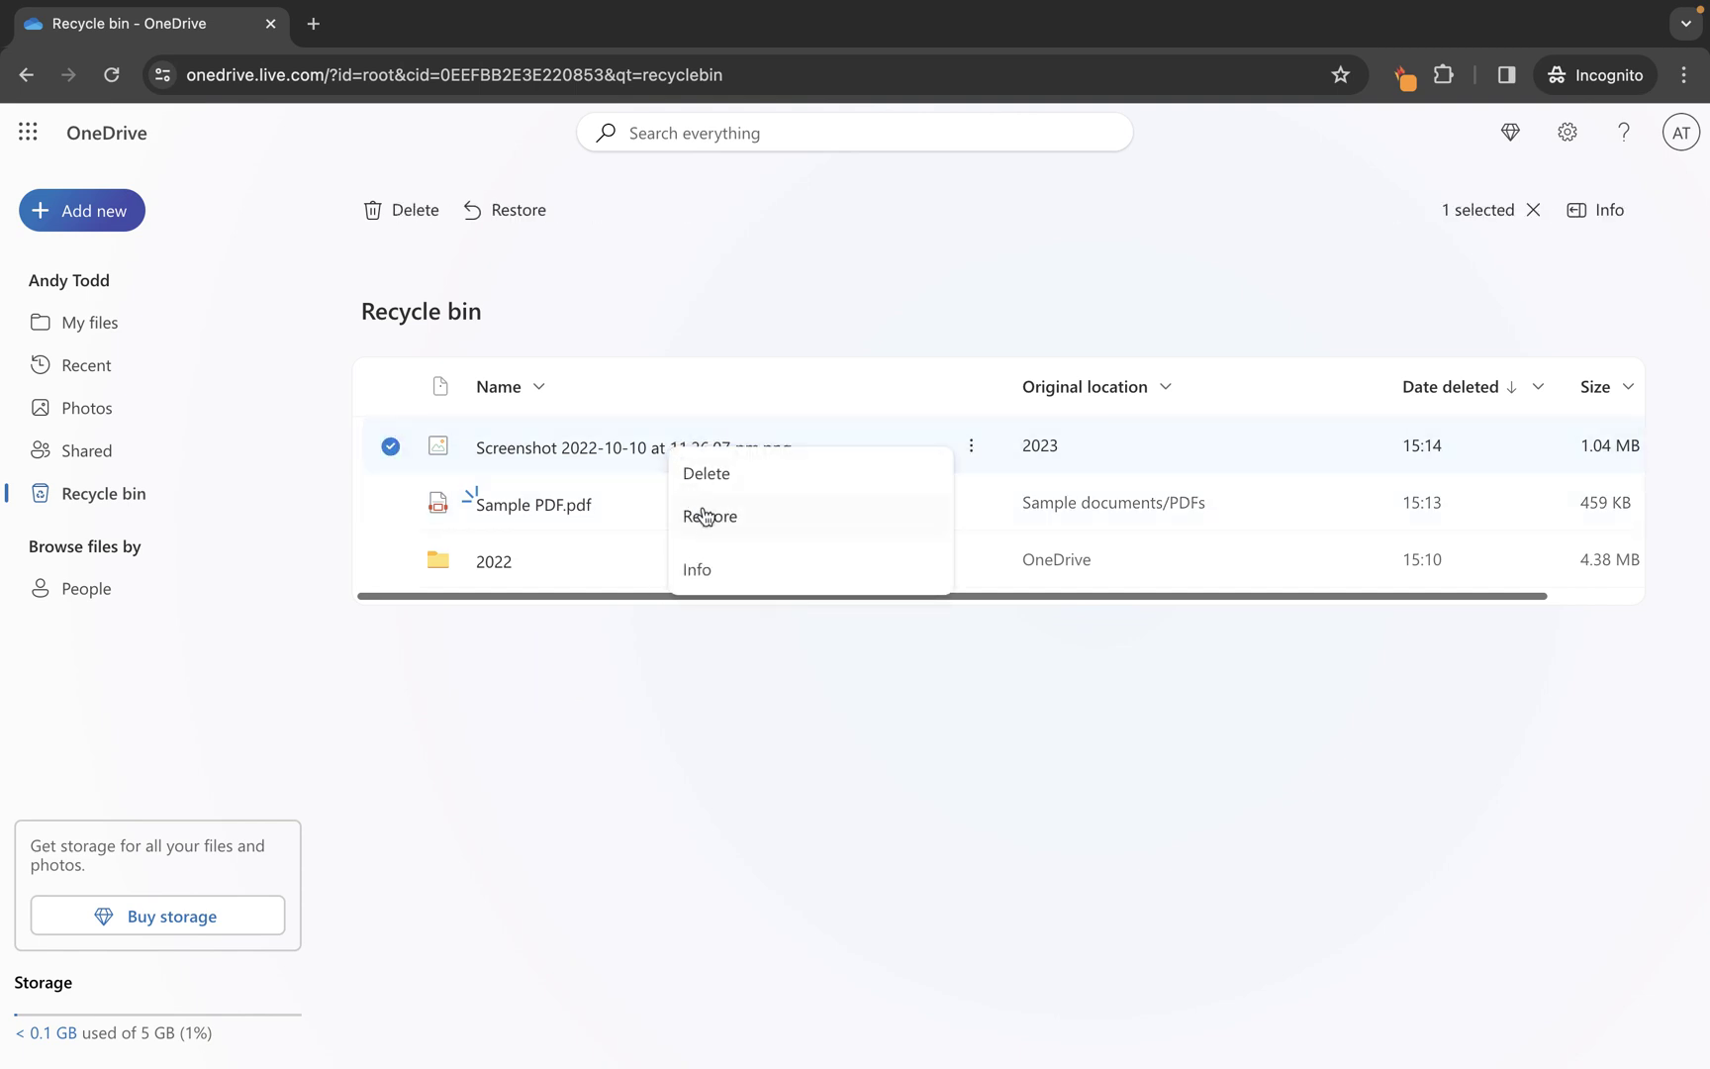
{"action": "left_click", "coordinate": [704, 515]}
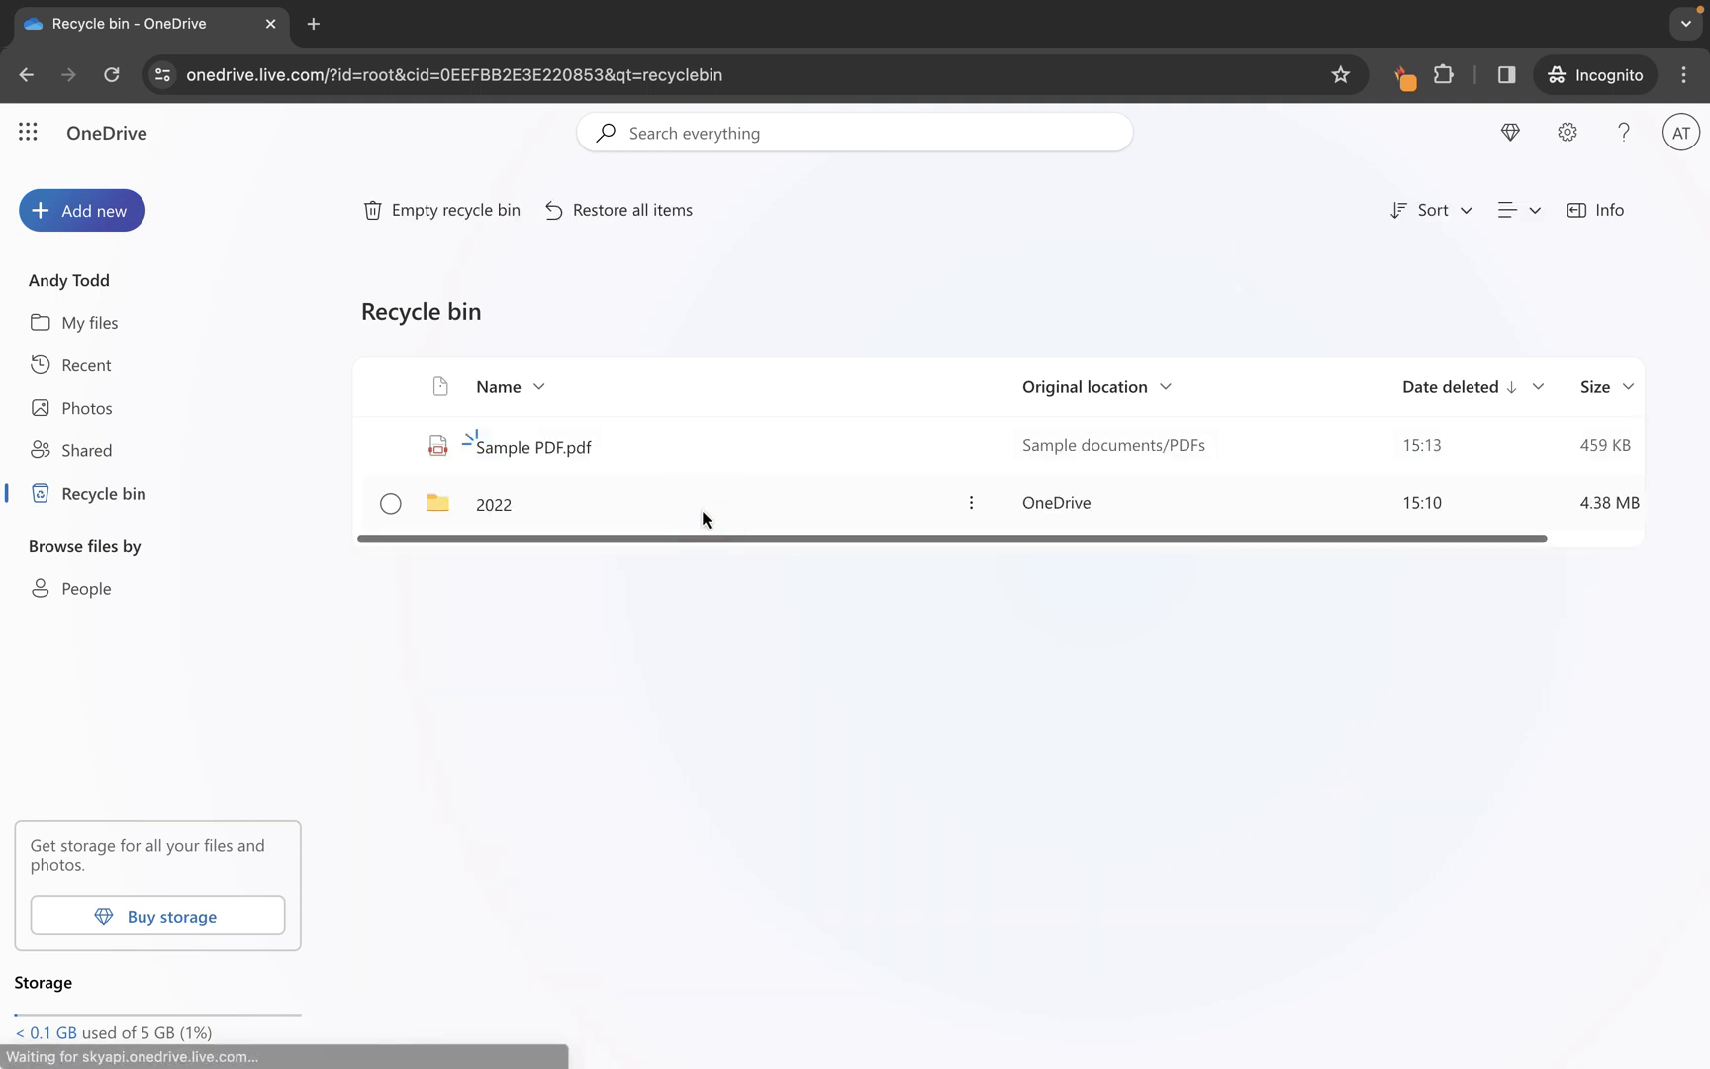
{"action": "left_click", "coordinate": [77, 325]}
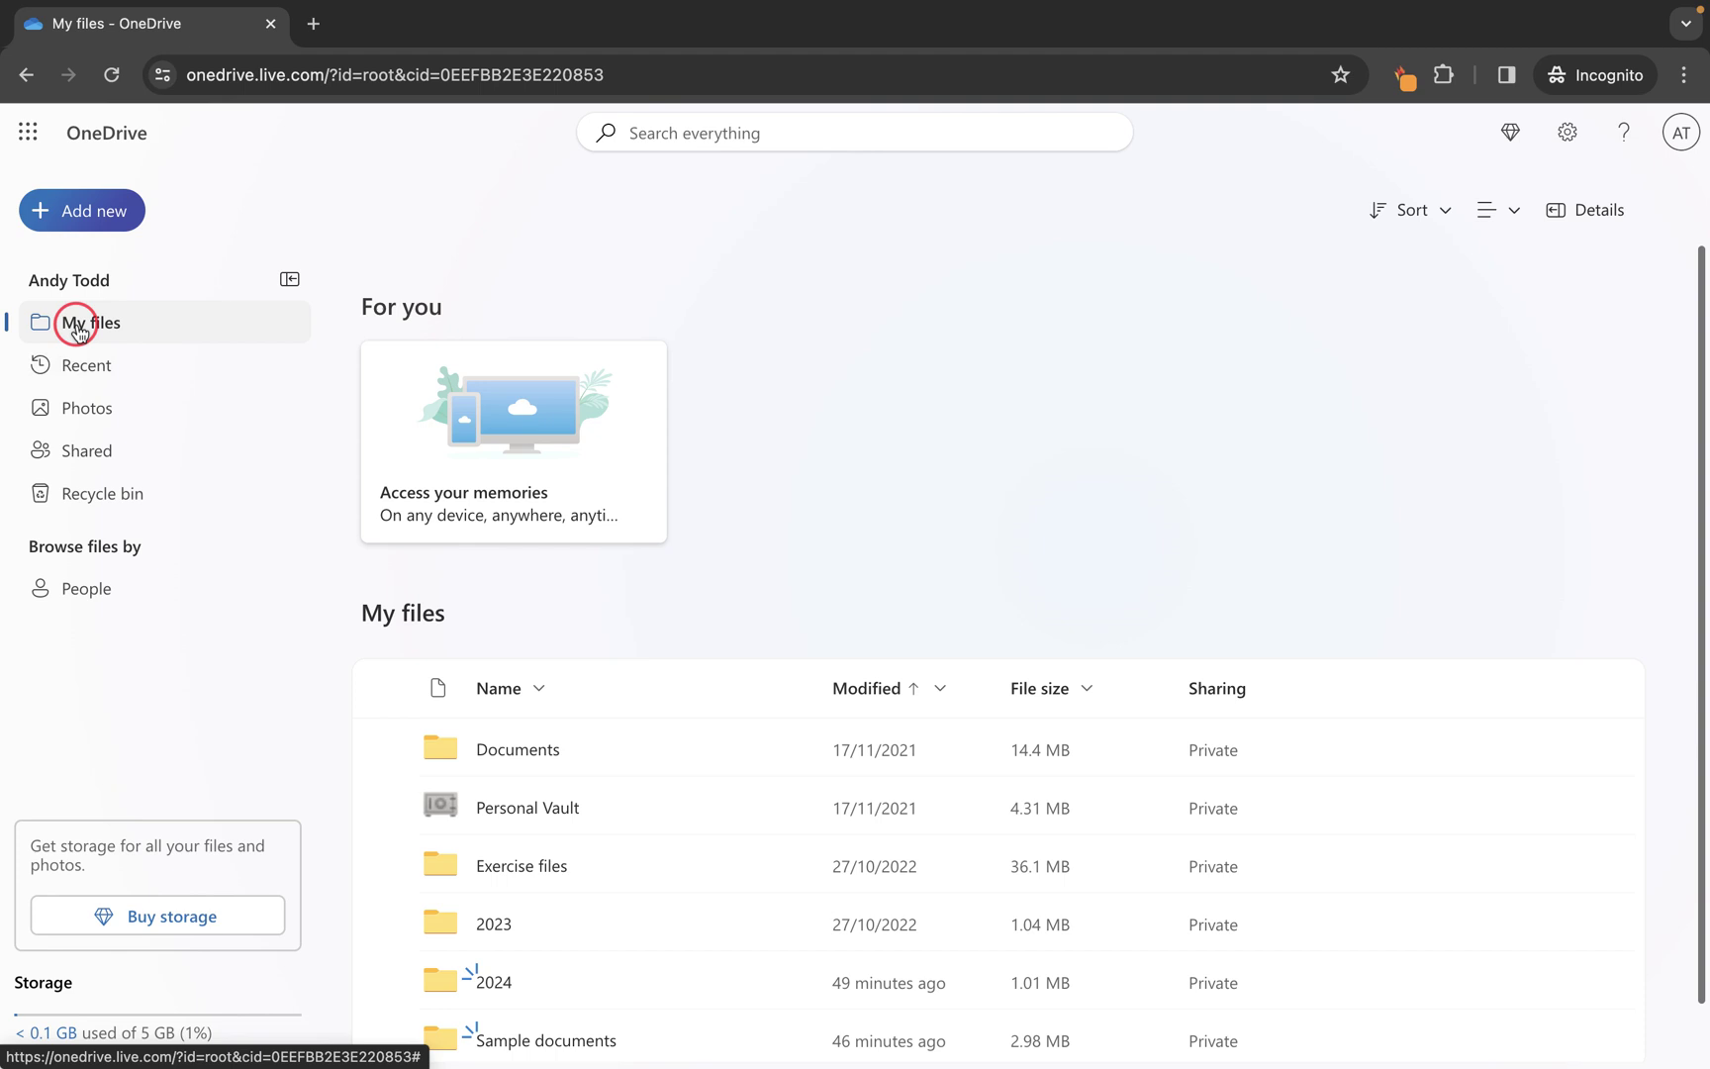
{"action": "left_click", "coordinate": [496, 868]}
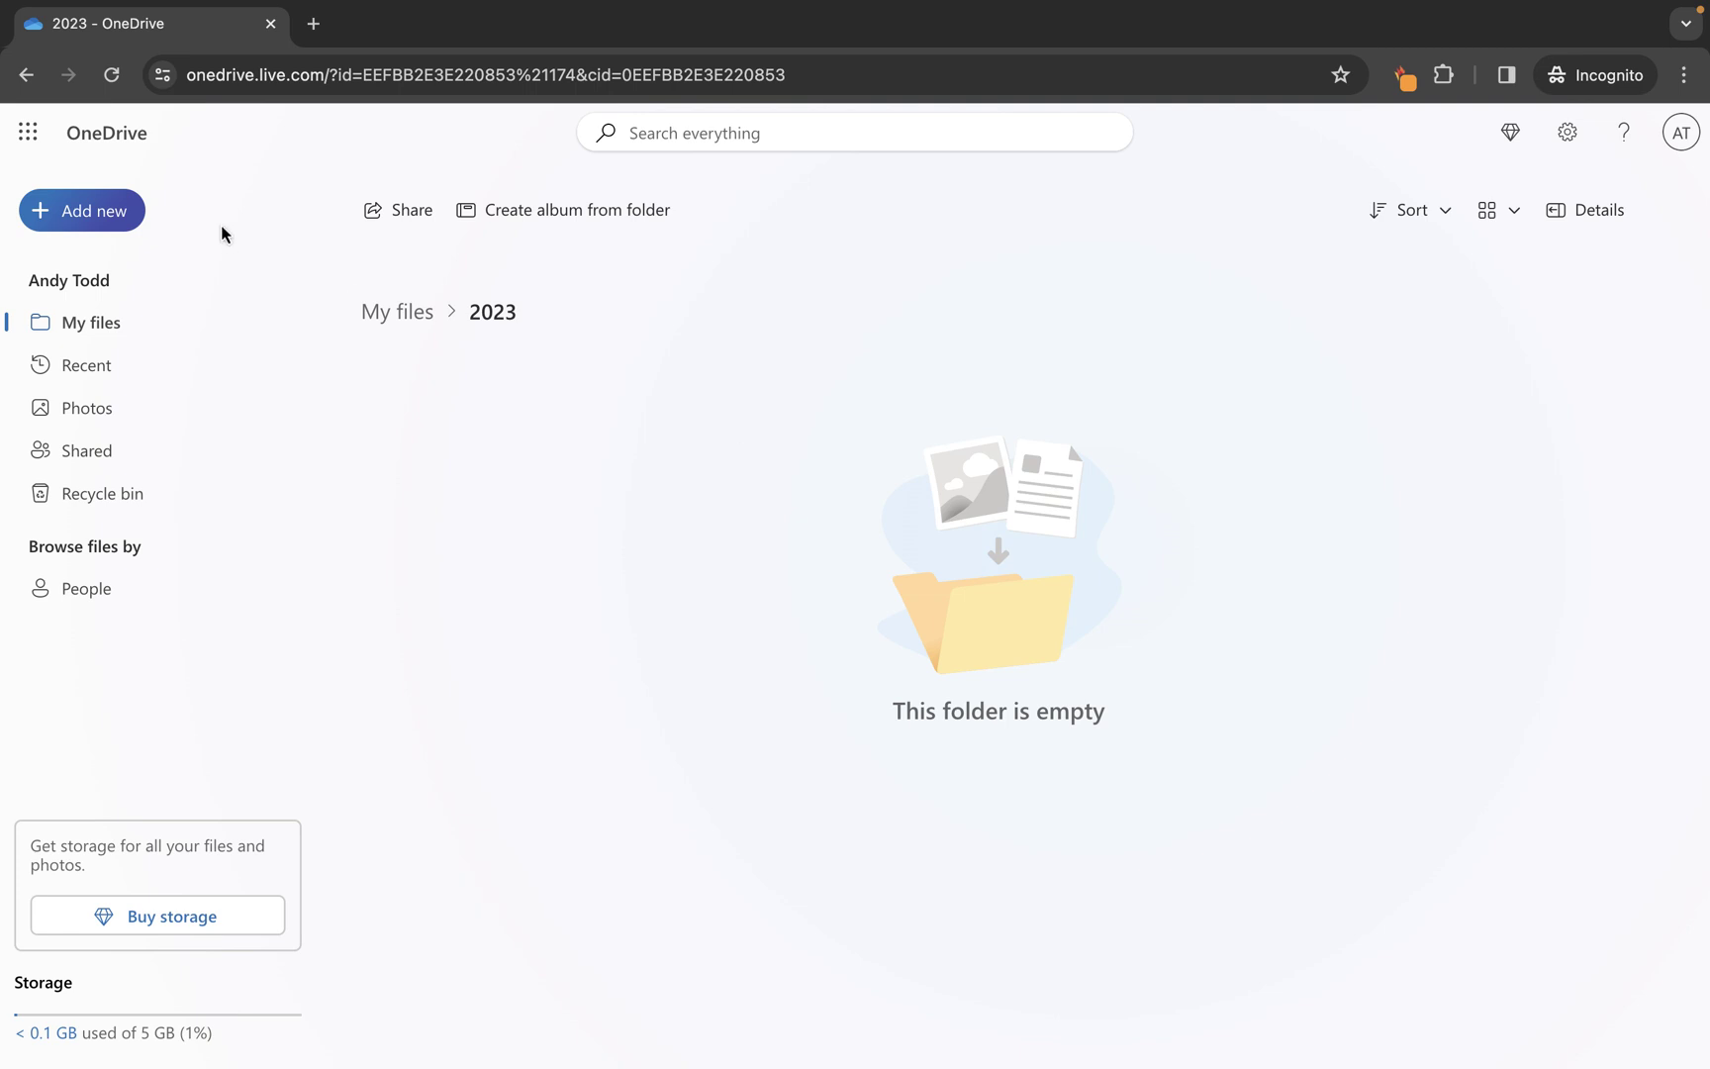
{"action": "left_click", "coordinate": [111, 75]}
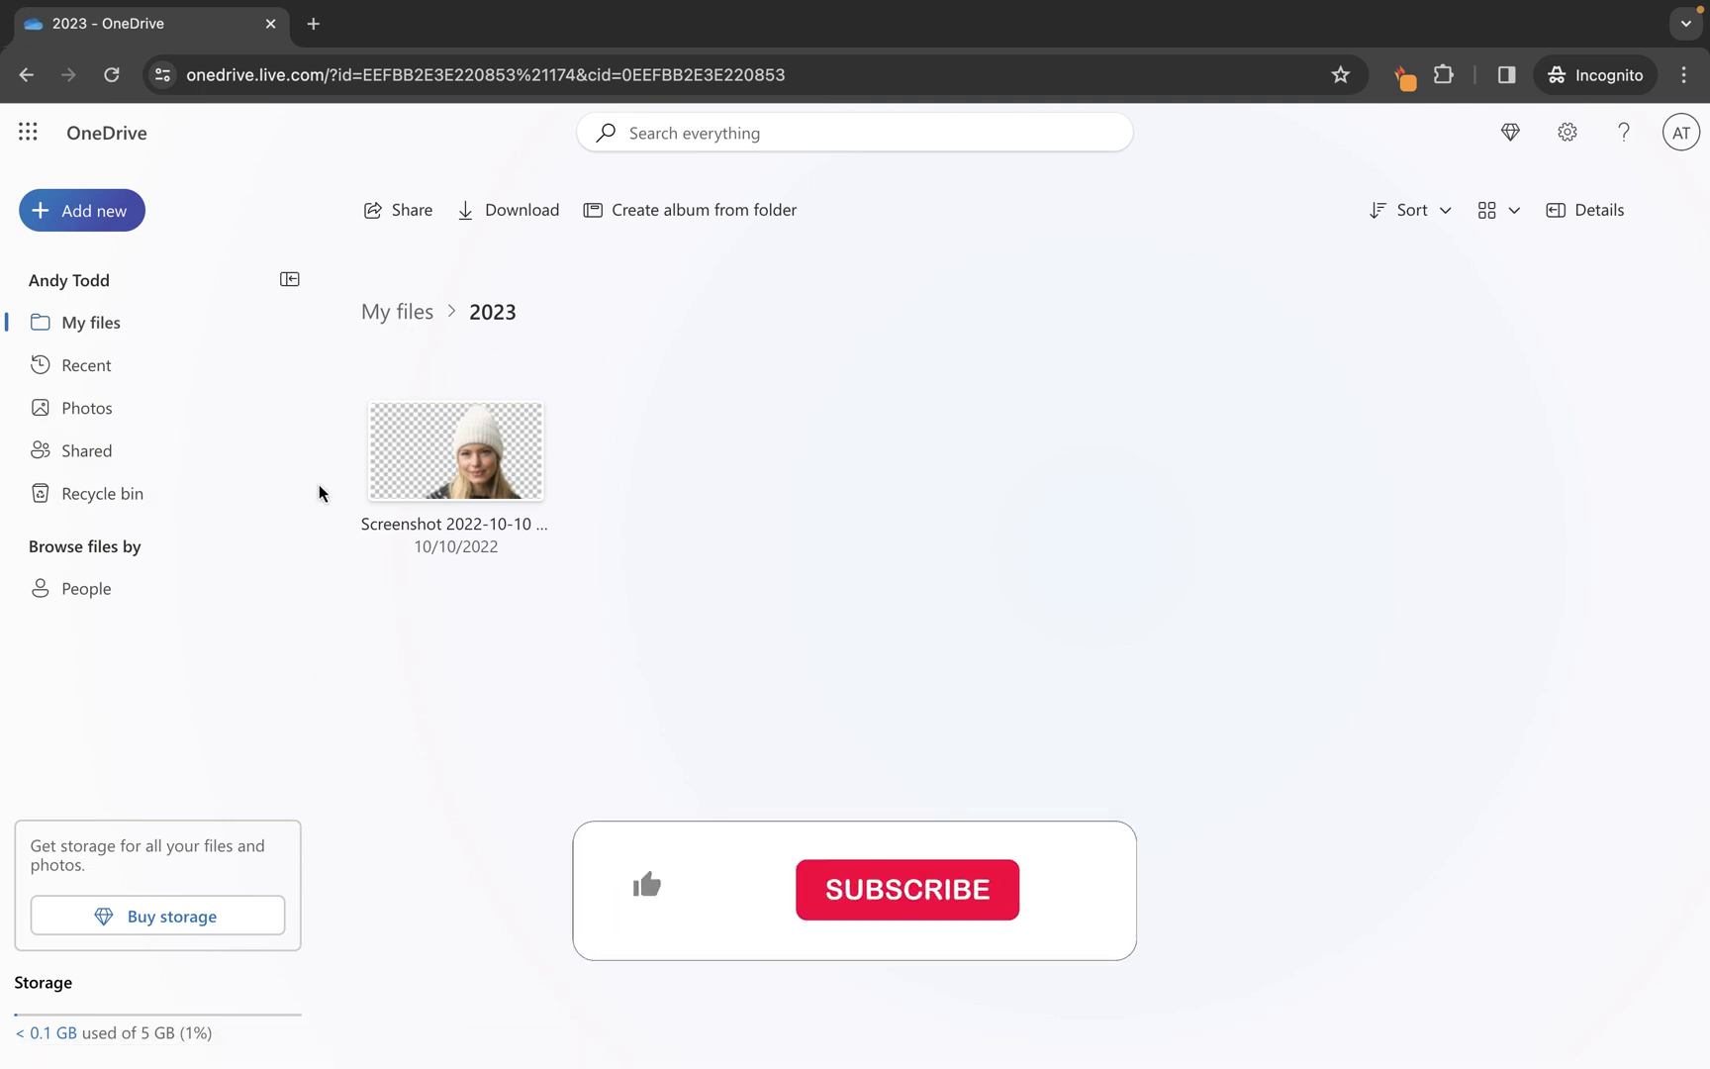
Step: Go back to the Recycle bin, where only Sample PDF.pdf and the 4.38 MB 2022 folder remain
{"action": "left_click", "coordinate": [109, 493]}
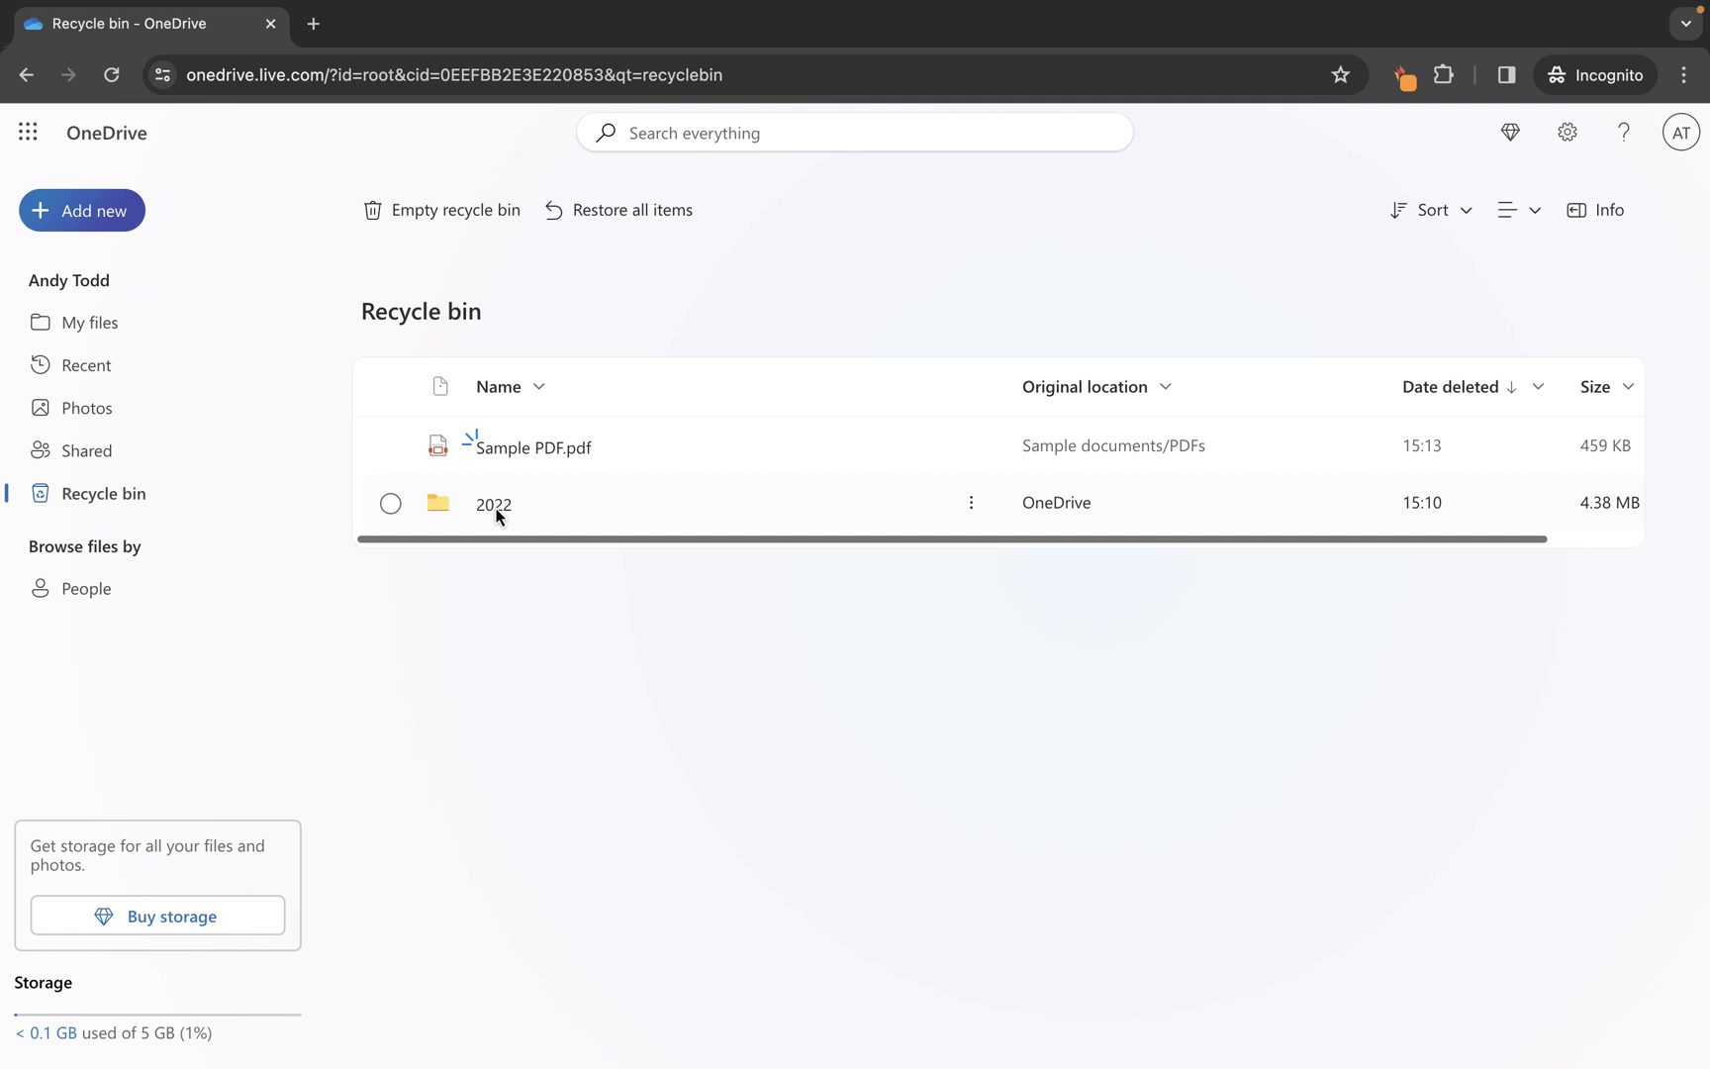
Step: Restore Sample PDF.pdf and the 2022 folder together, then check My files lists the 2022 folder
{"action": "left_click", "coordinate": [391, 386]}
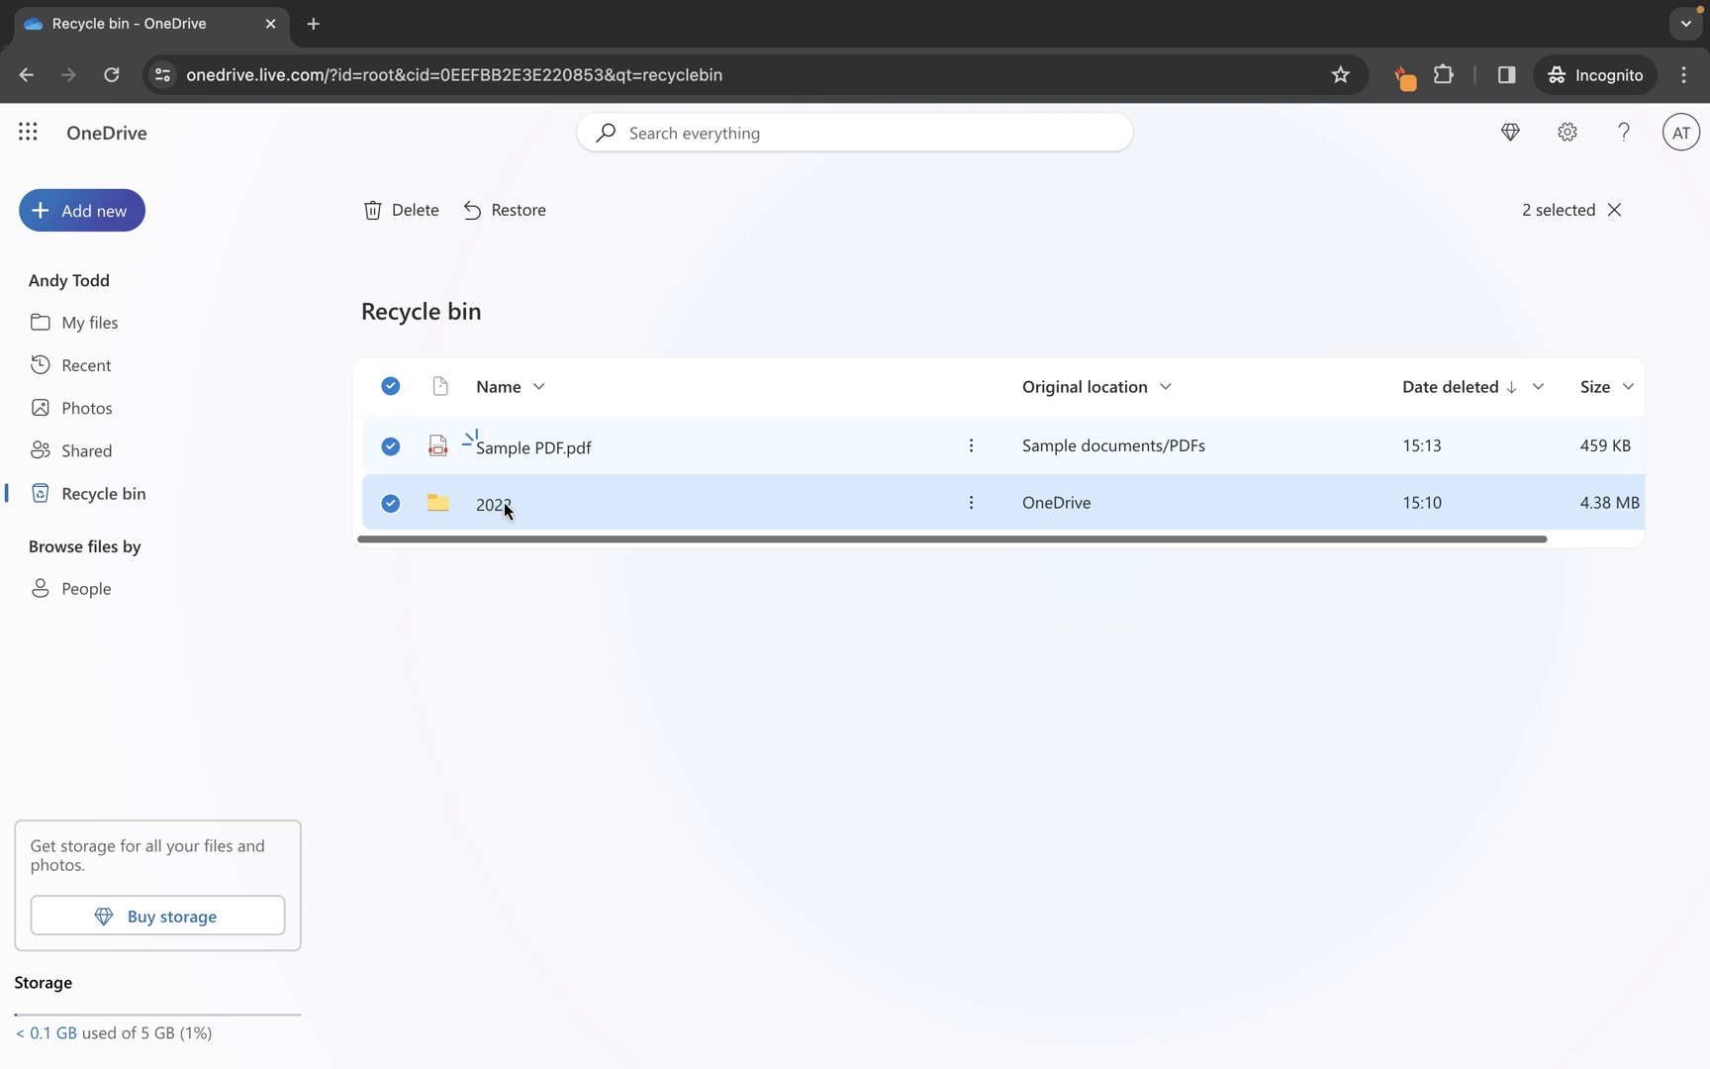
{"action": "left_click", "coordinate": [499, 224]}
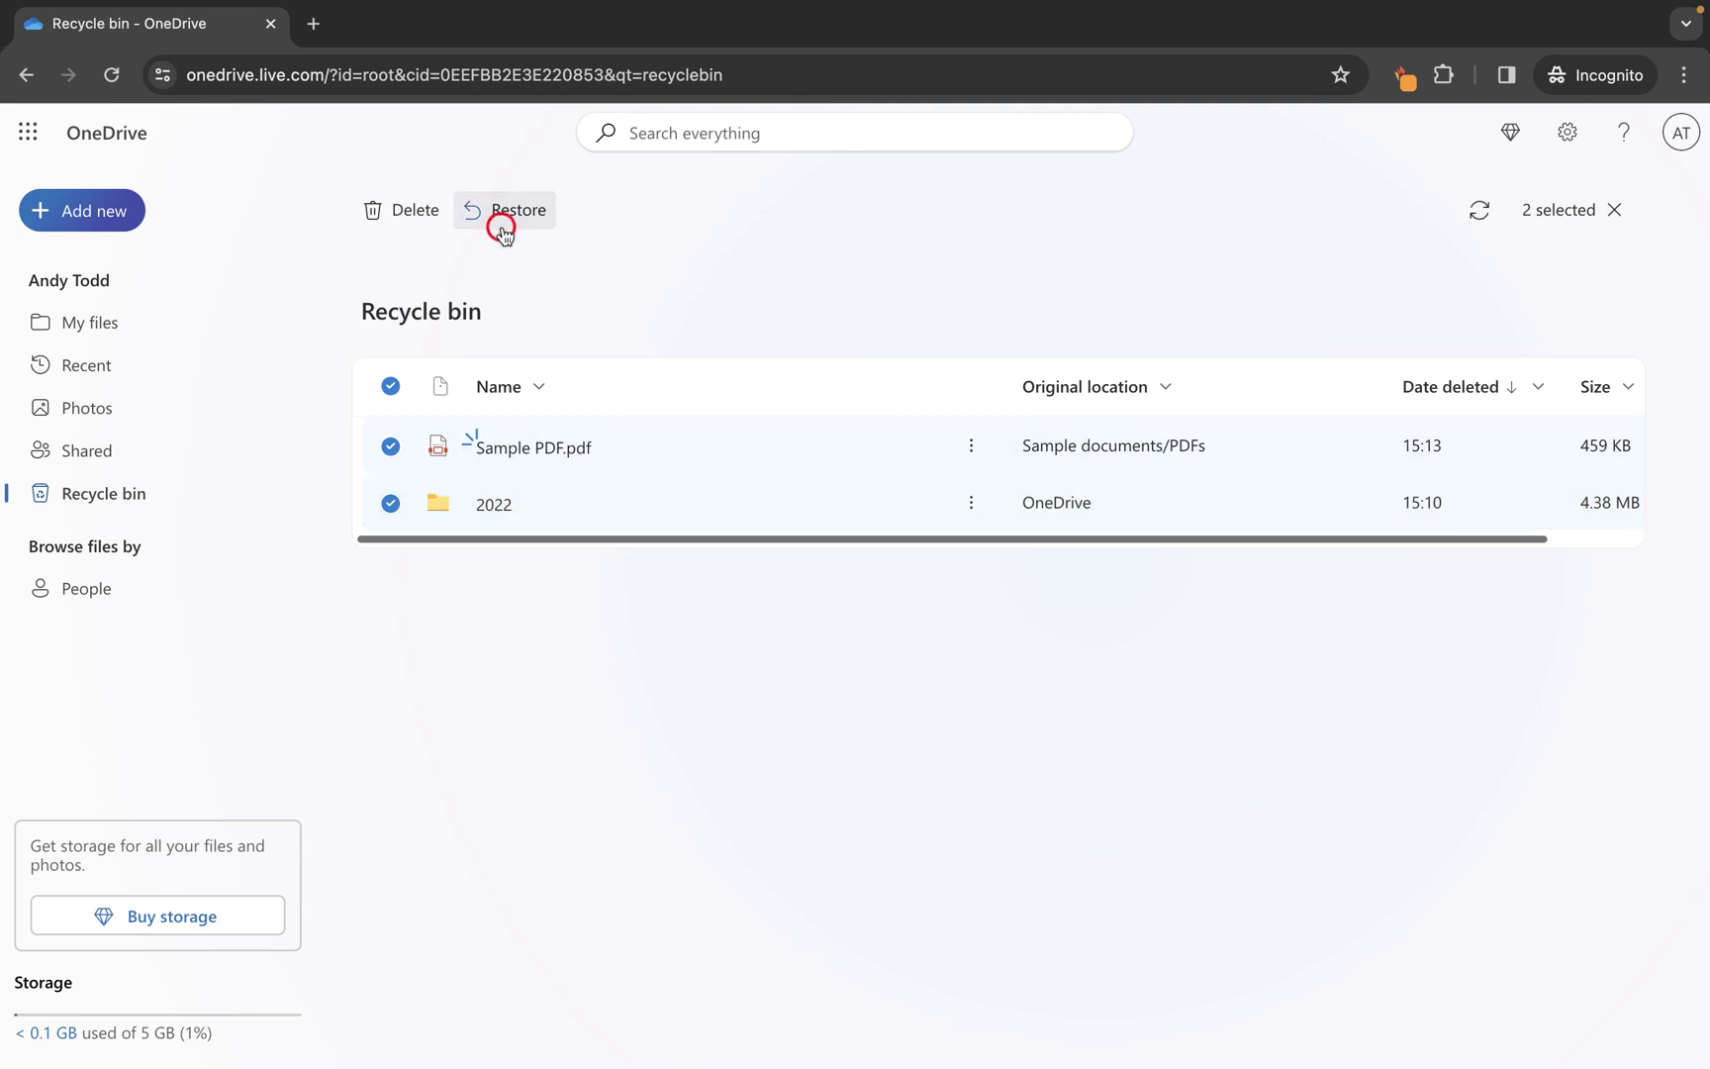
{"action": "left_click", "coordinate": [103, 322]}
{"action": "scroll", "coordinate": [765, 408], "scroll_direction": "down", "scroll_amount": 2}
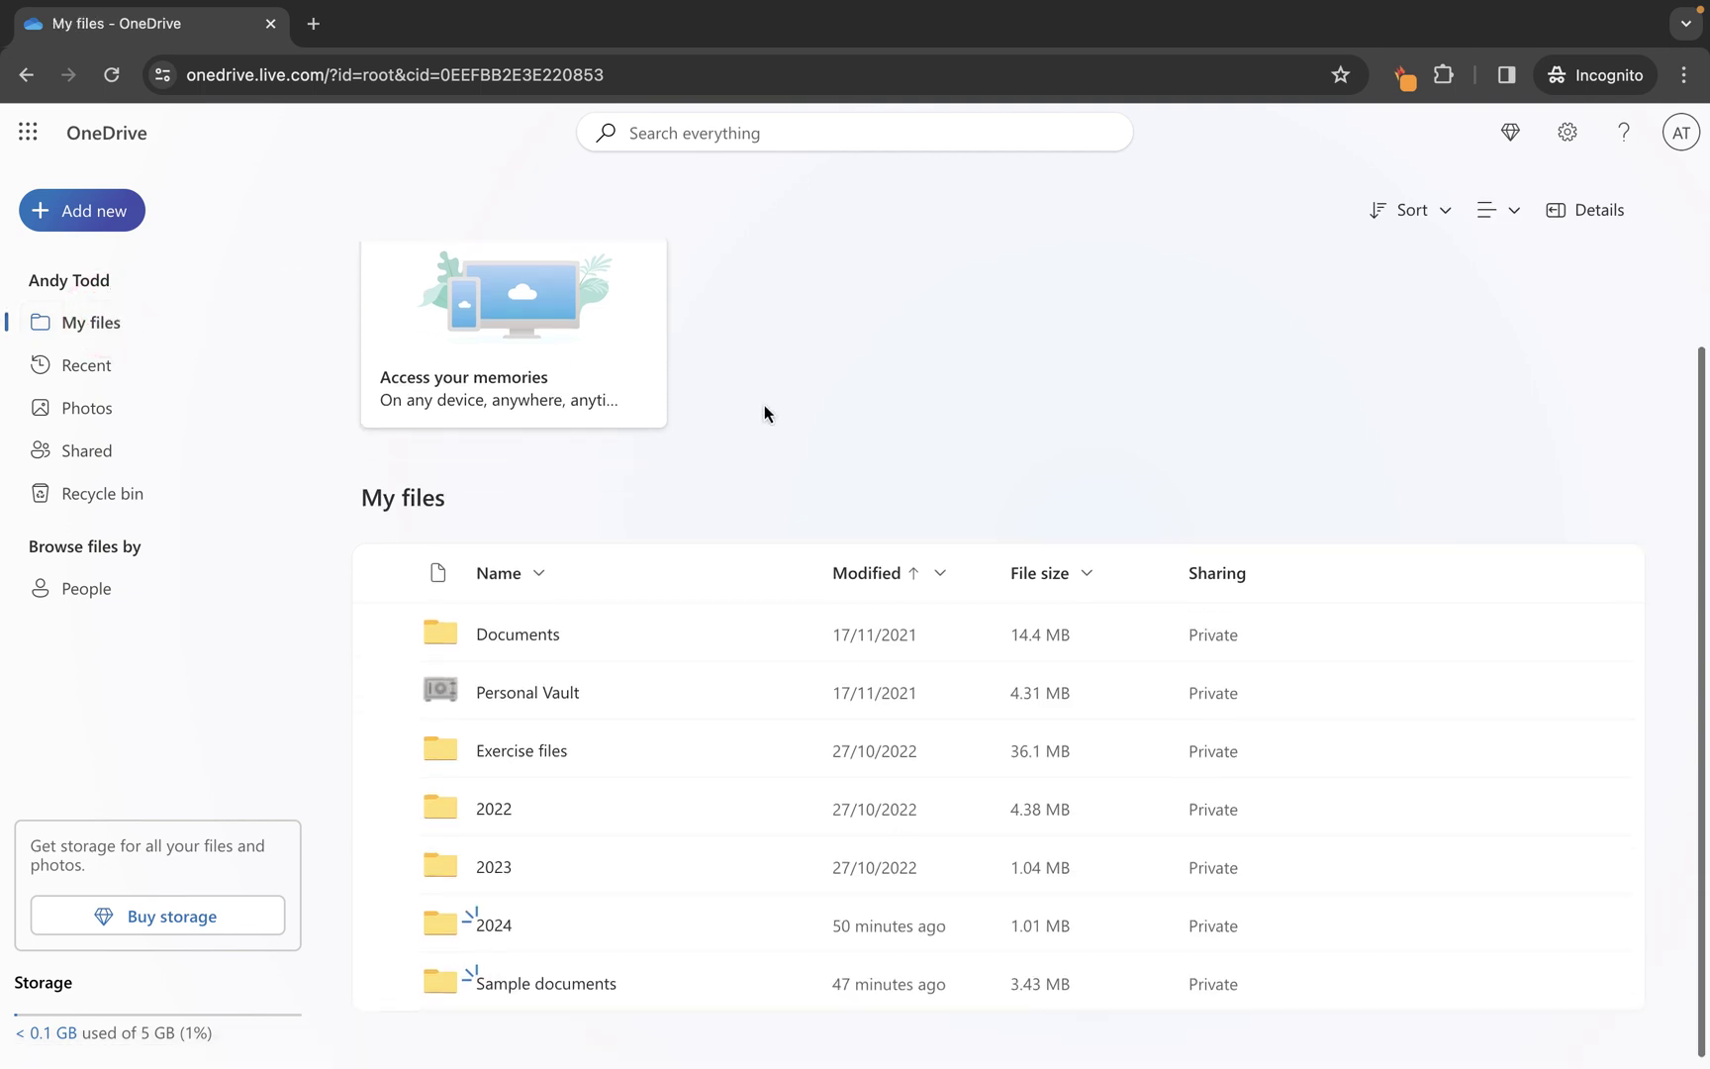
{"action": "left_click", "coordinate": [515, 985]}
{"action": "left_click", "coordinate": [494, 440]}
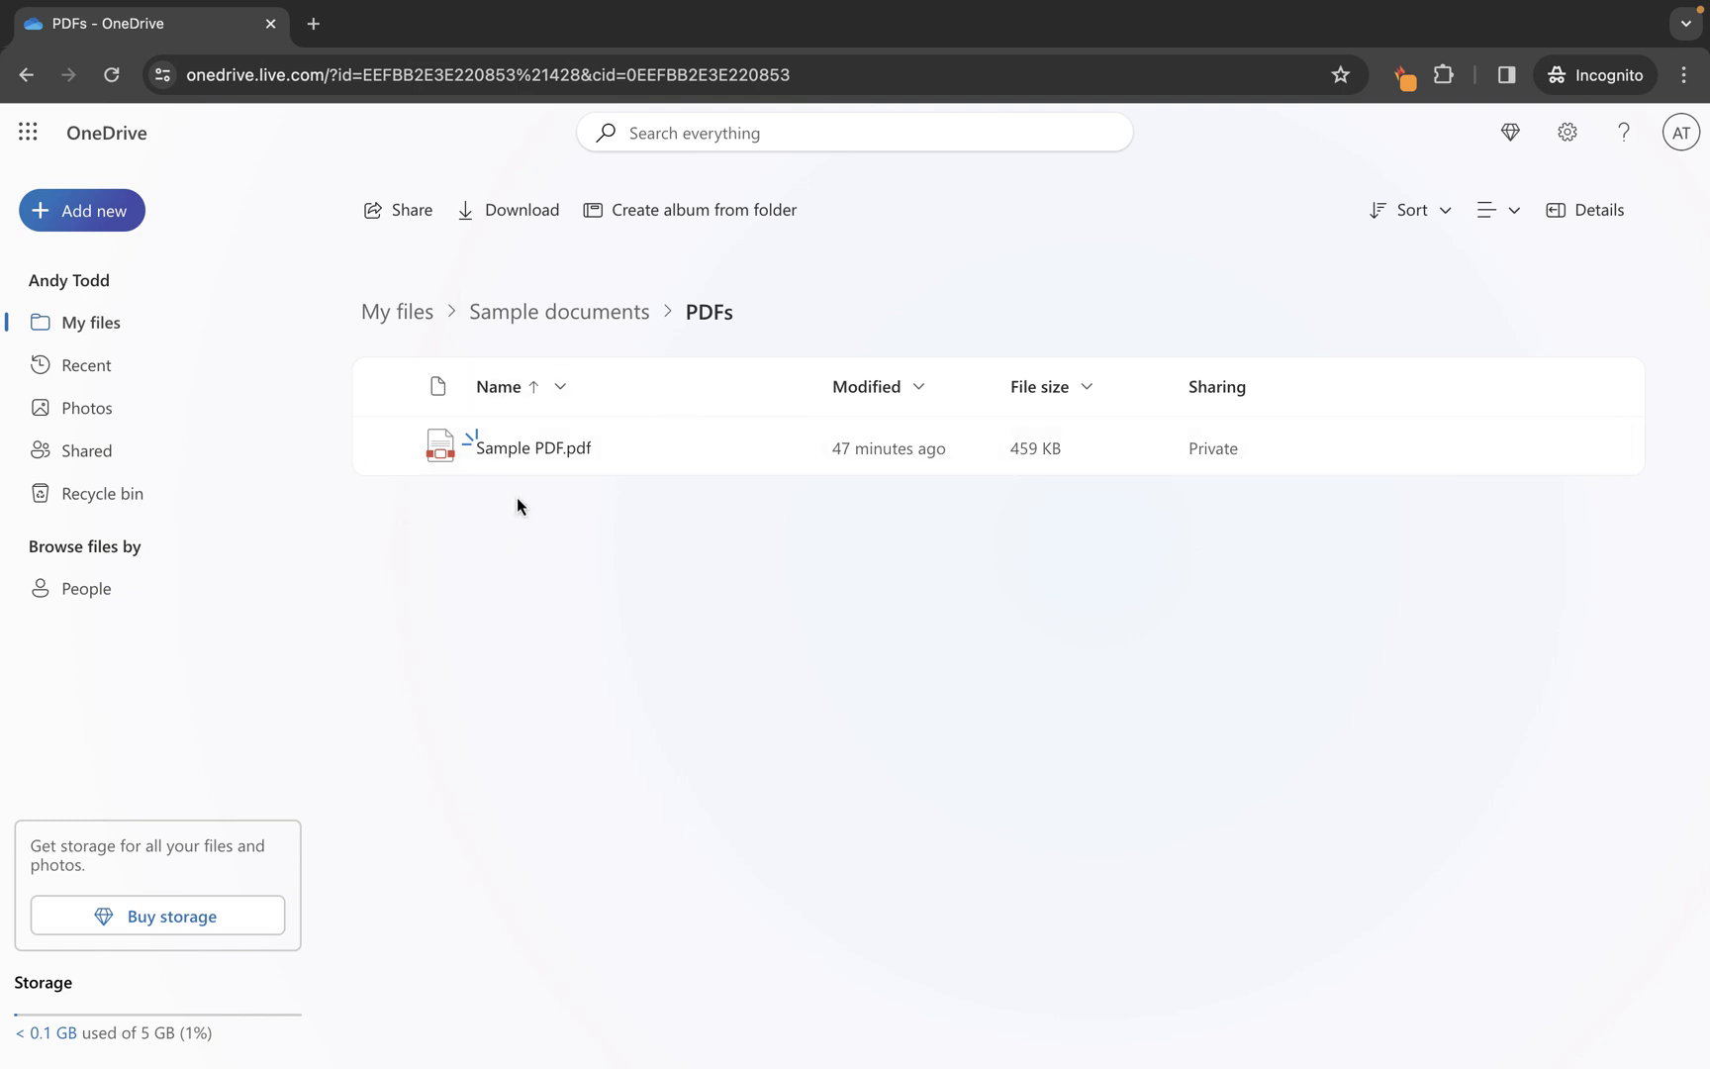
{"action": "left_click", "coordinate": [385, 326]}
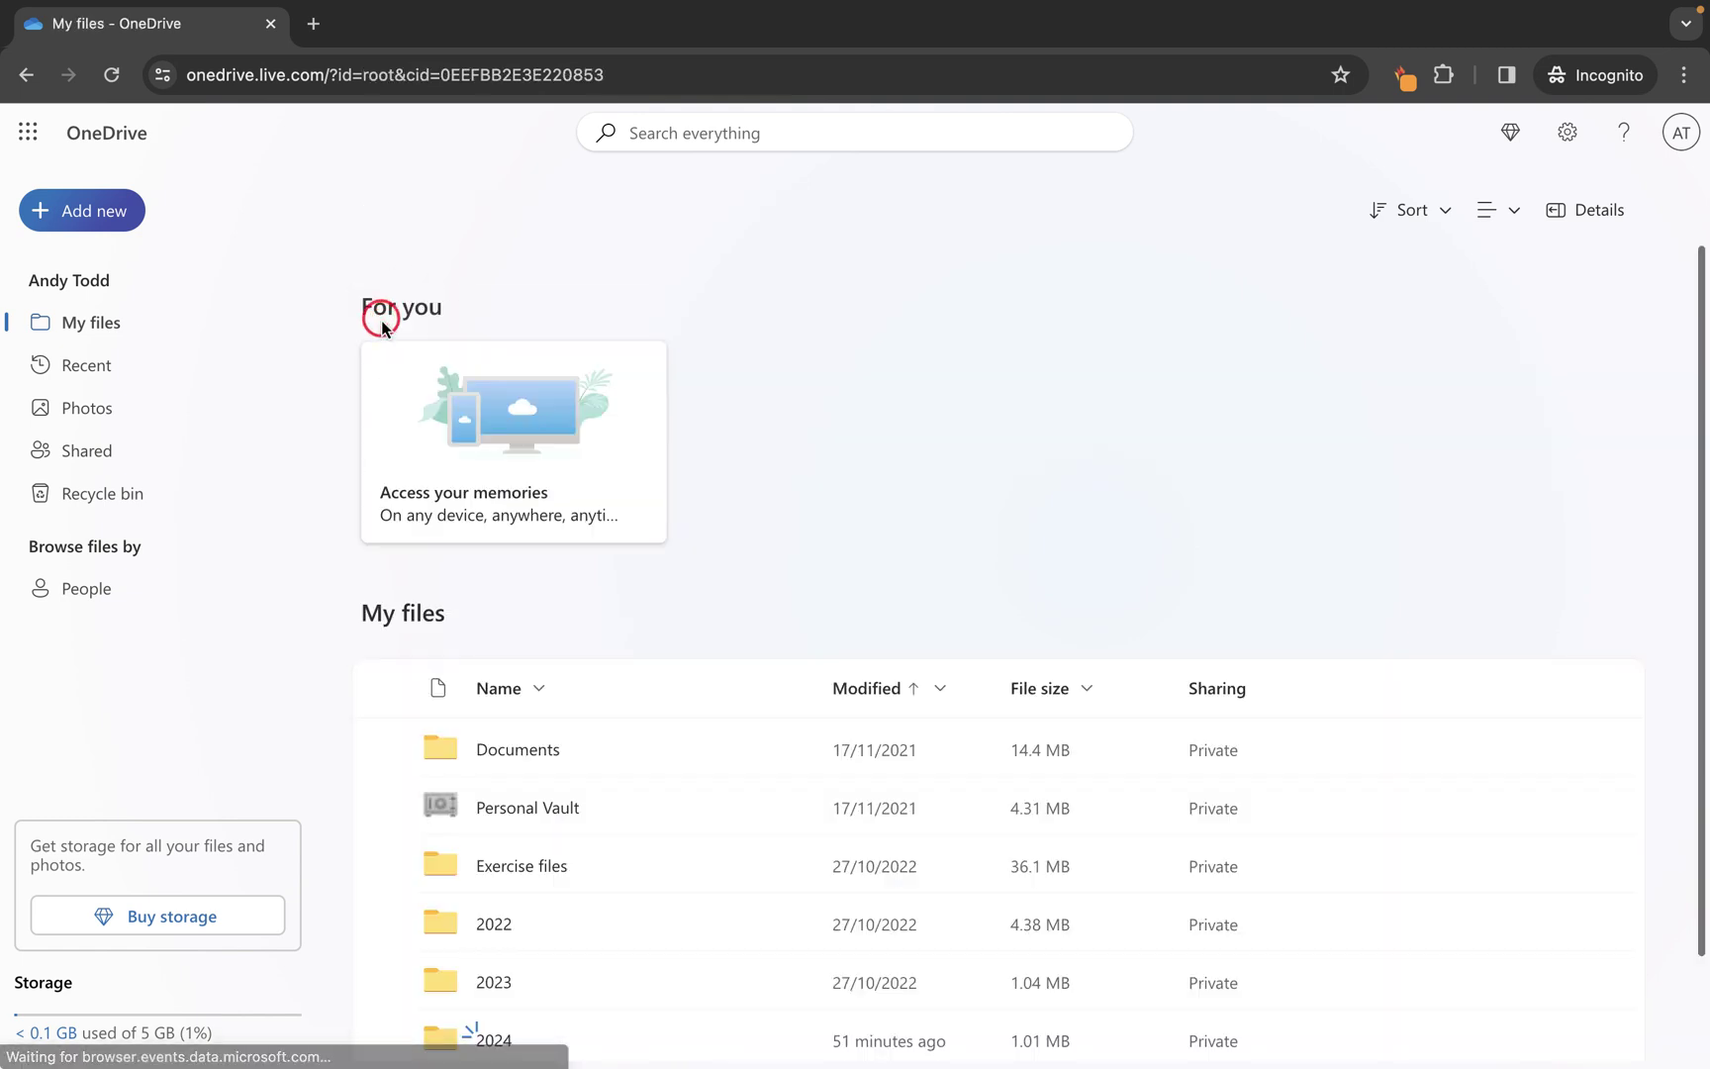
{"action": "scroll", "coordinate": [376, 317], "scroll_direction": "down", "scroll_amount": 1}
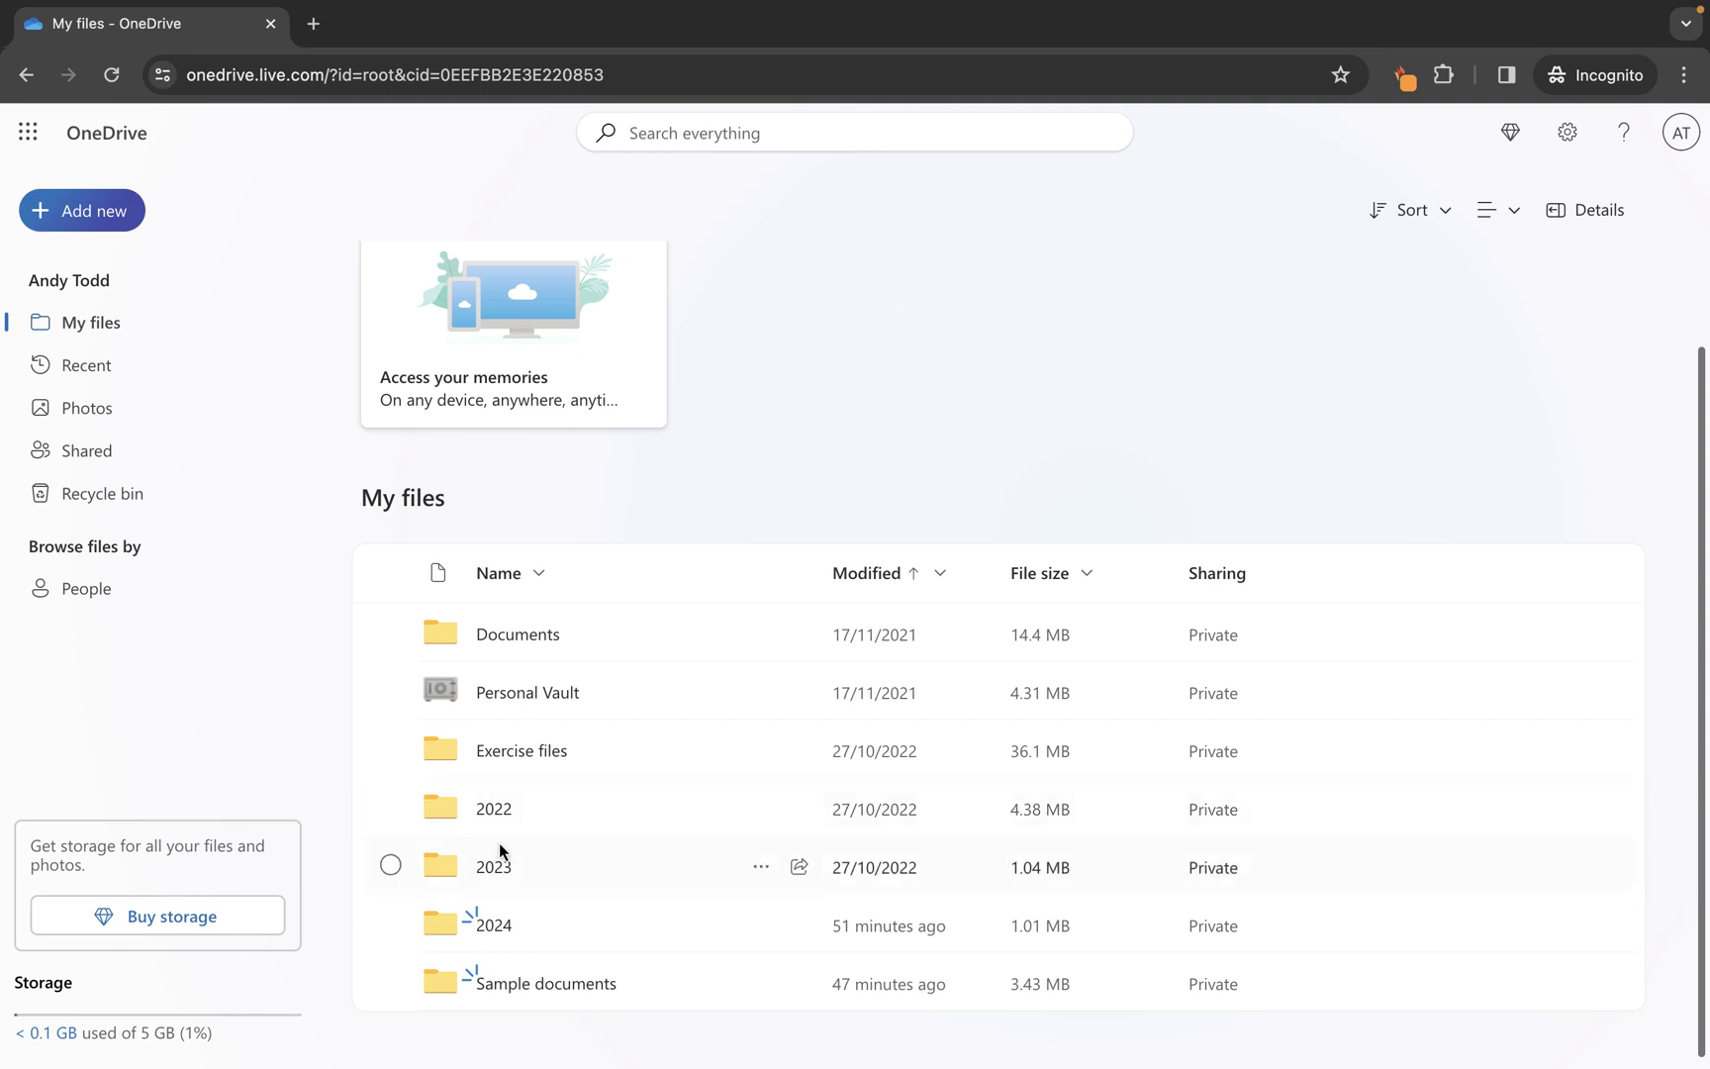
{"action": "left_click", "coordinate": [495, 812]}
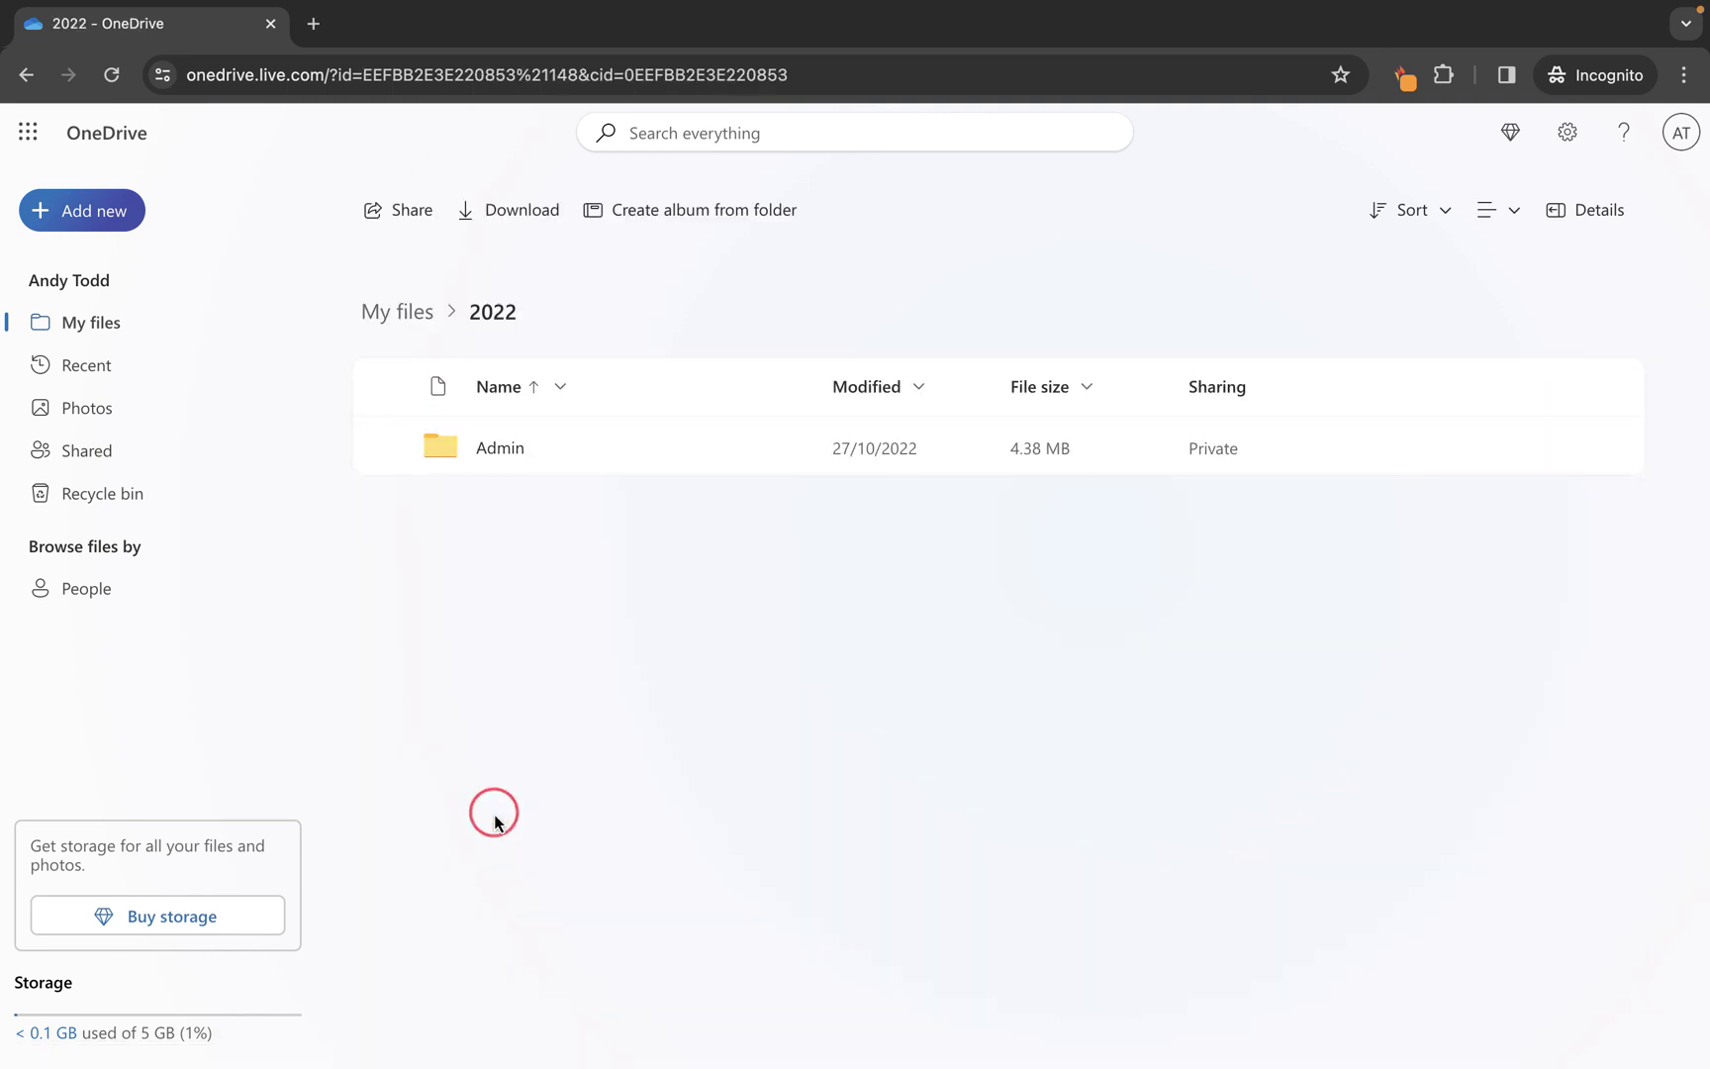
{"action": "left_click", "coordinate": [489, 453]}
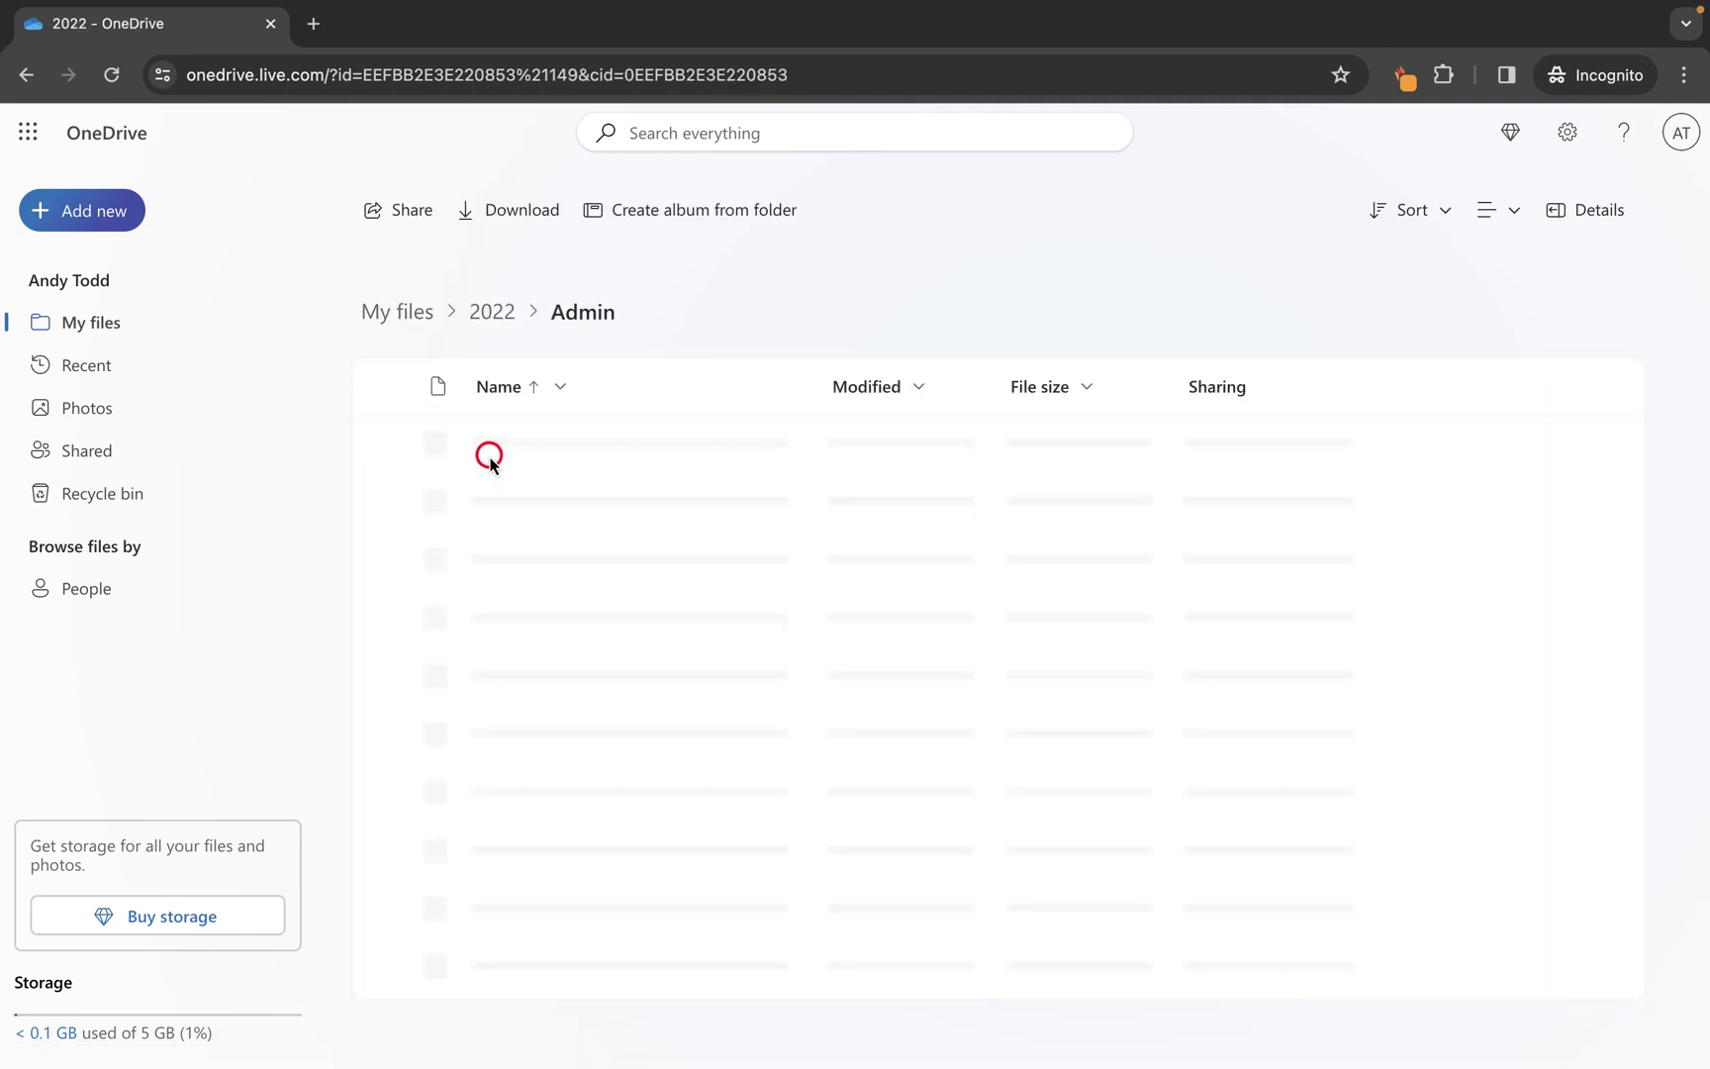
{"action": "left_click", "coordinate": [511, 450]}
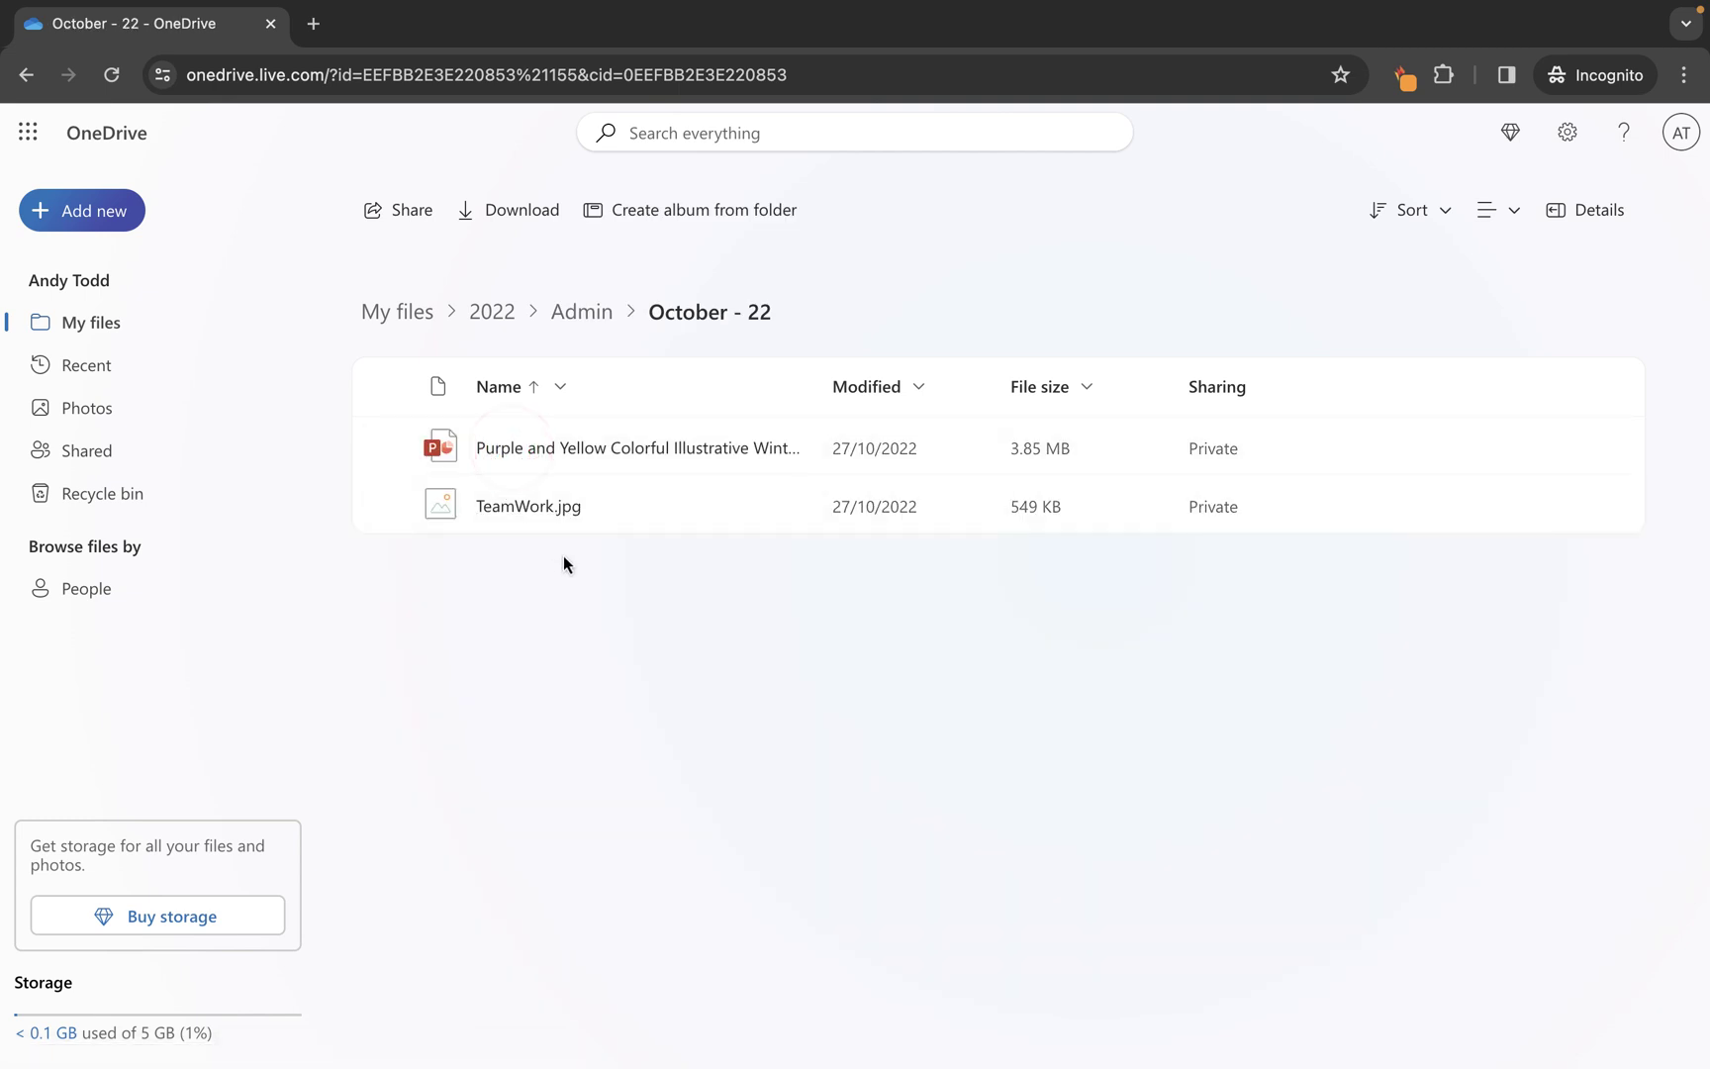
{"action": "left_click", "coordinate": [396, 310]}
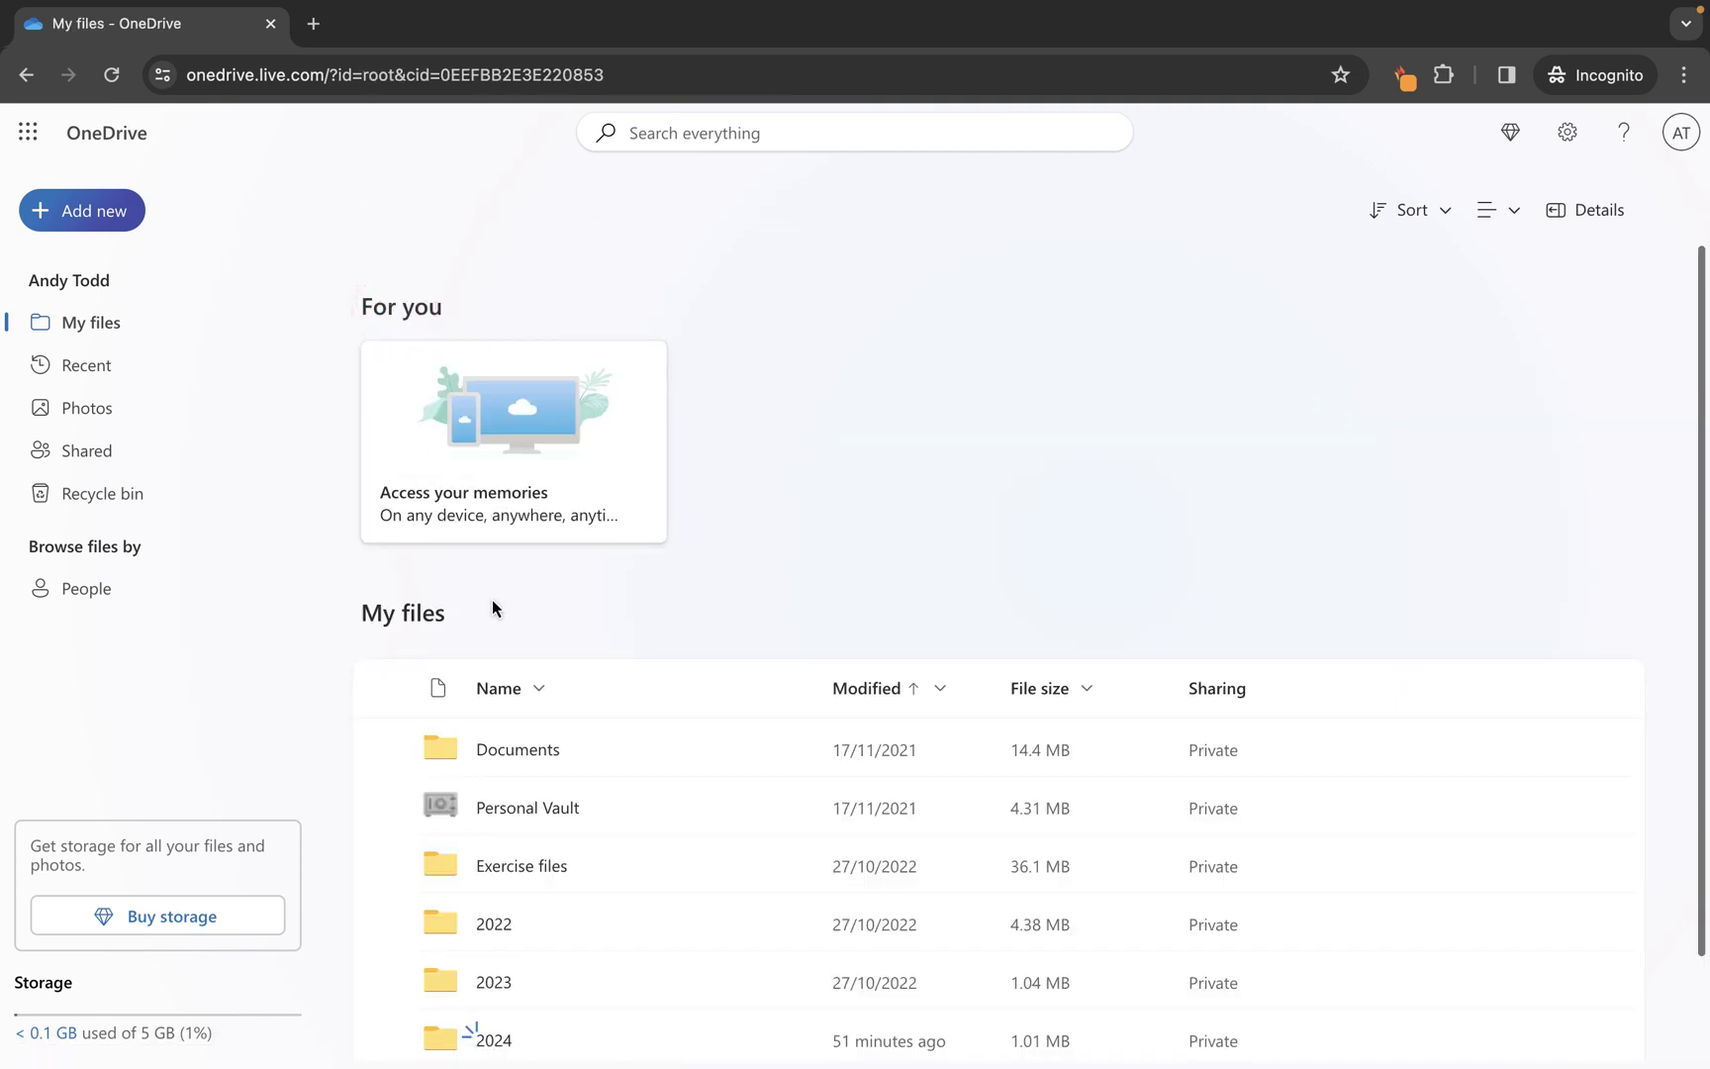